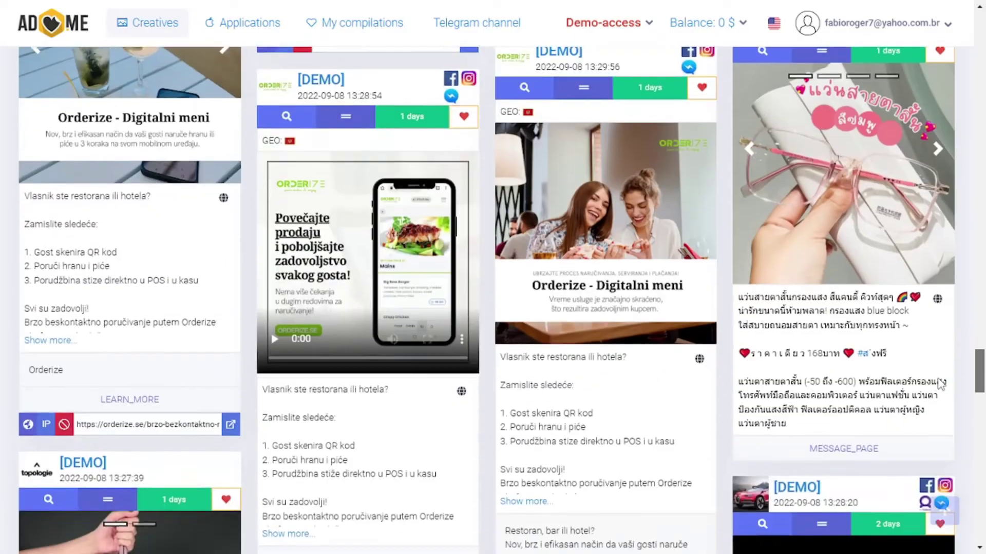
# Step: Browse the demo ad creatives in the results list and return to the search filters
pyautogui.scroll(-10, 934, 400)
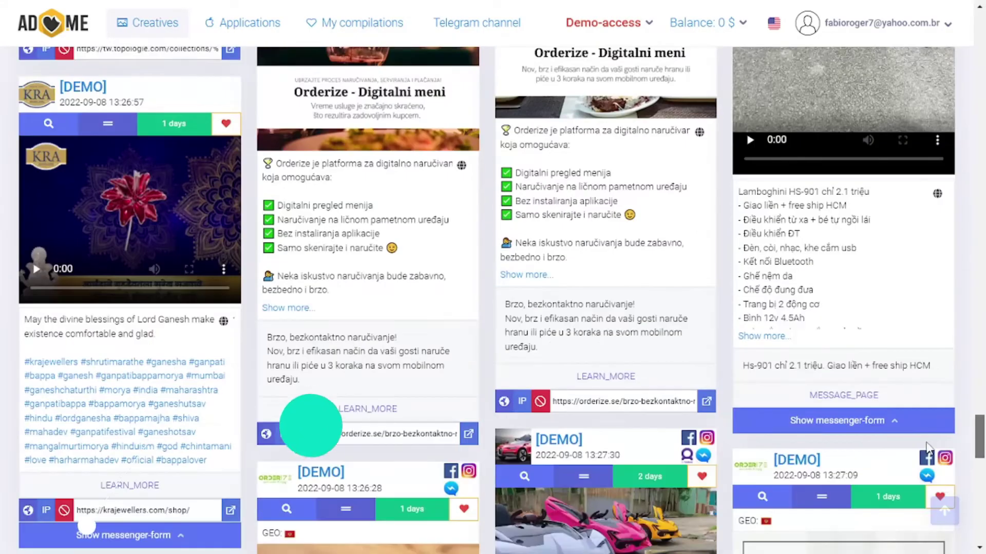
pyautogui.scroll(-1, 927, 446)
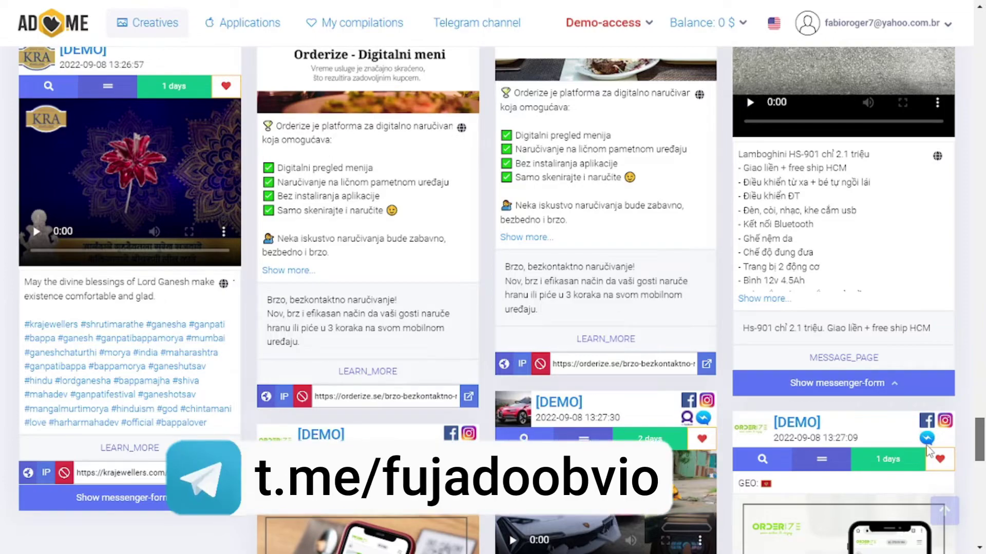
pyautogui.scroll(-4, 925, 454)
pyautogui.scroll(-5, 923, 462)
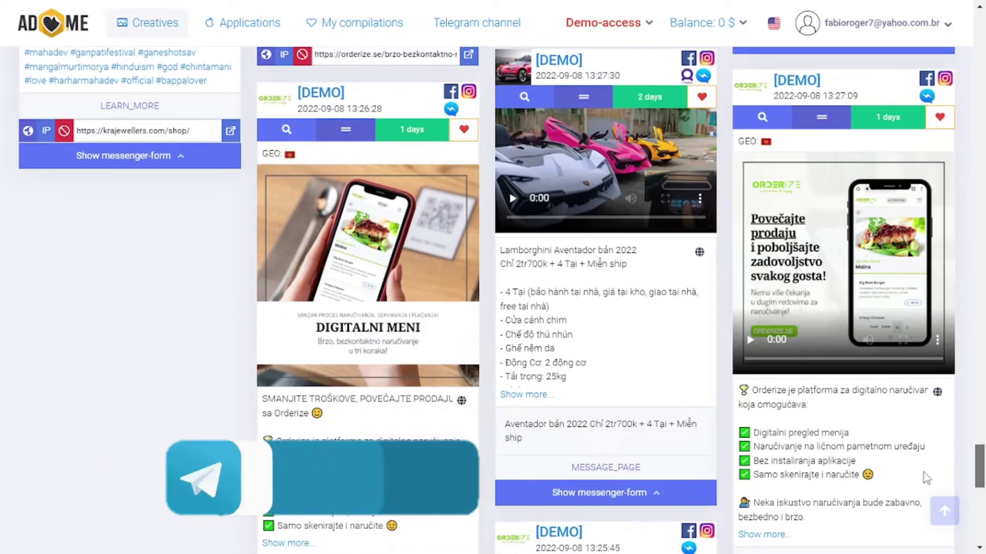
pyautogui.scroll(-3, 922, 491)
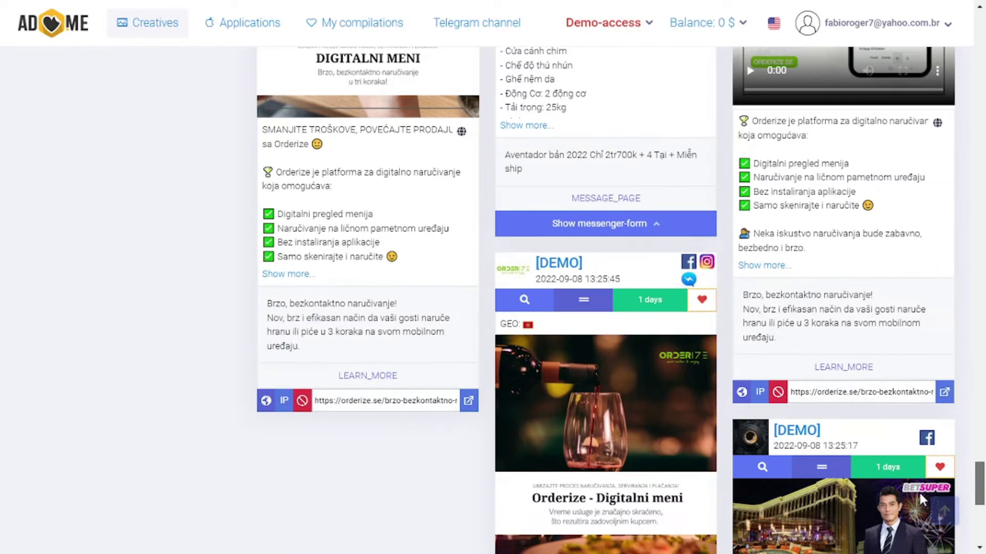
pyautogui.scroll(-1, 918, 495)
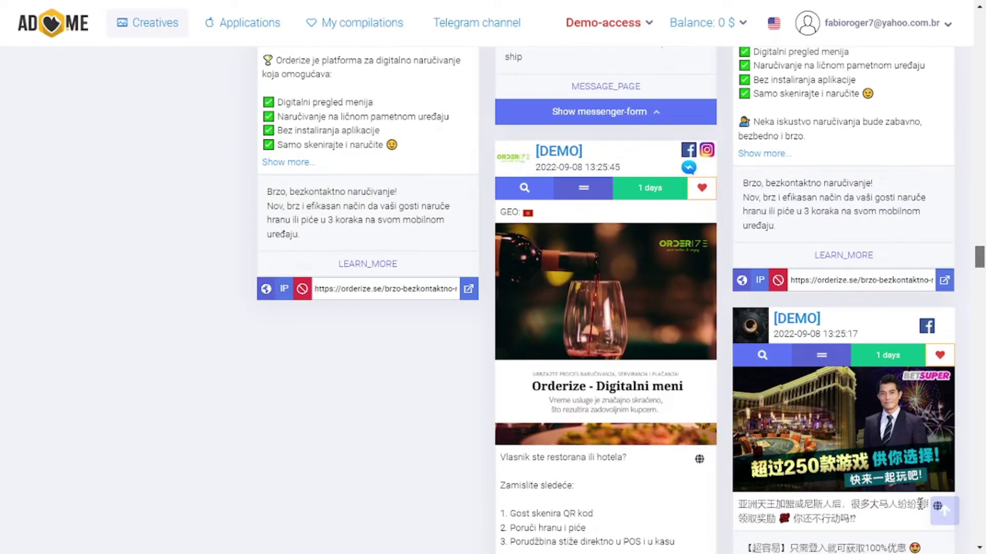
pyautogui.scroll(-8, 921, 505)
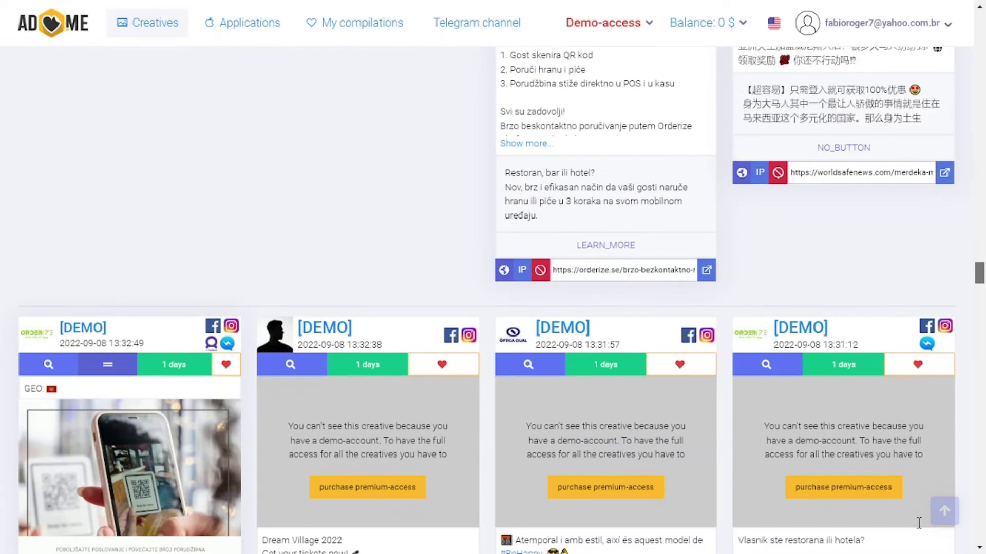
pyautogui.scroll(-3, 919, 523)
pyautogui.scroll(-4, 918, 530)
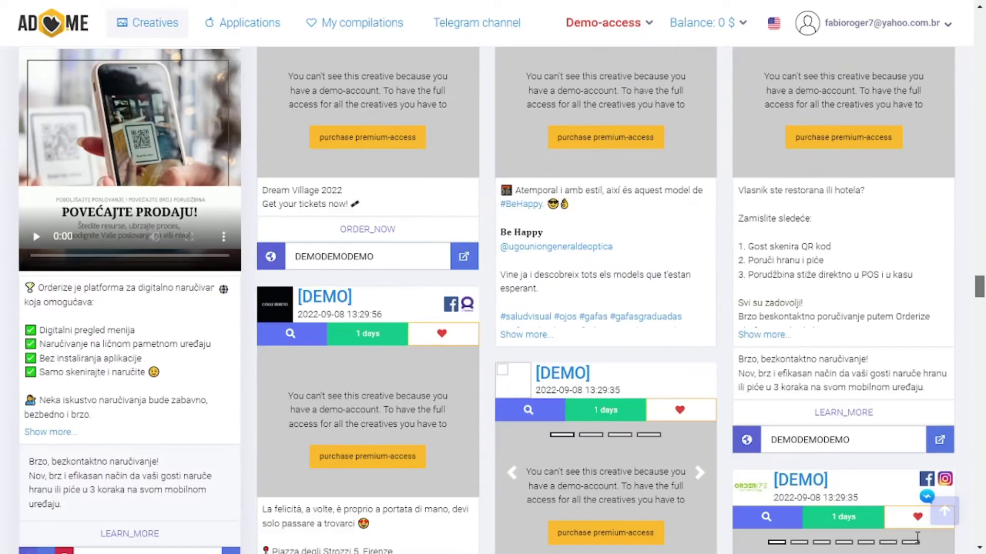
pyautogui.scroll(-8, 916, 537)
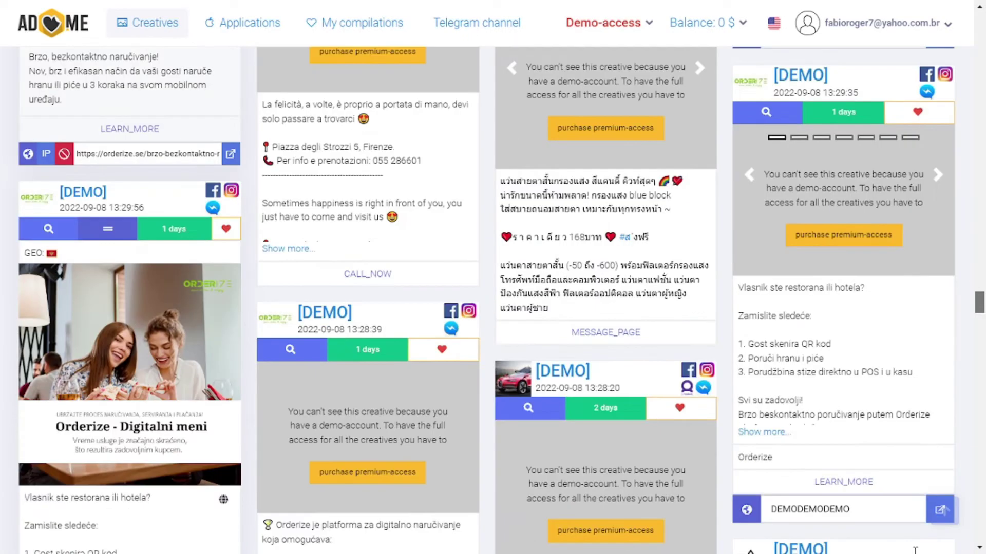
pyautogui.scroll(-1, 916, 550)
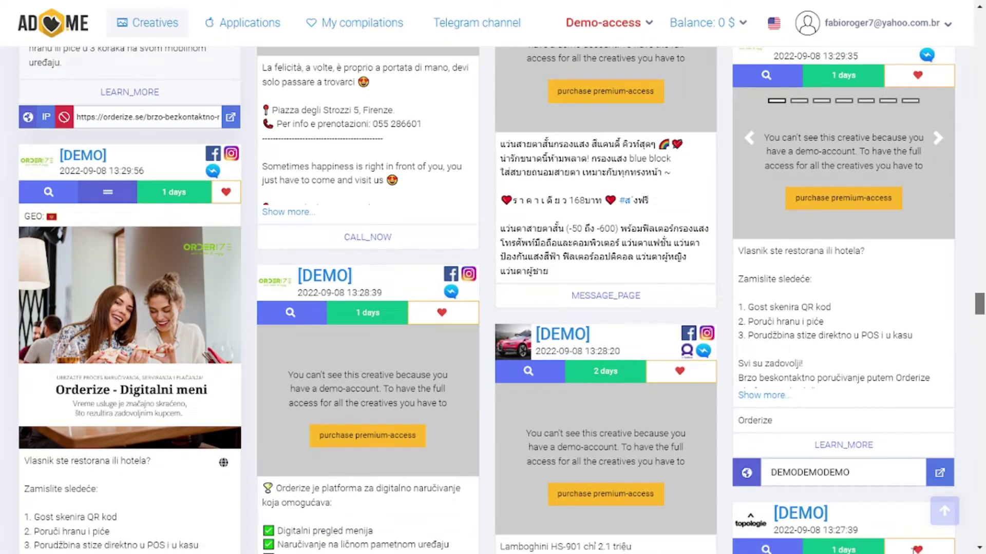
pyautogui.click(945, 511)
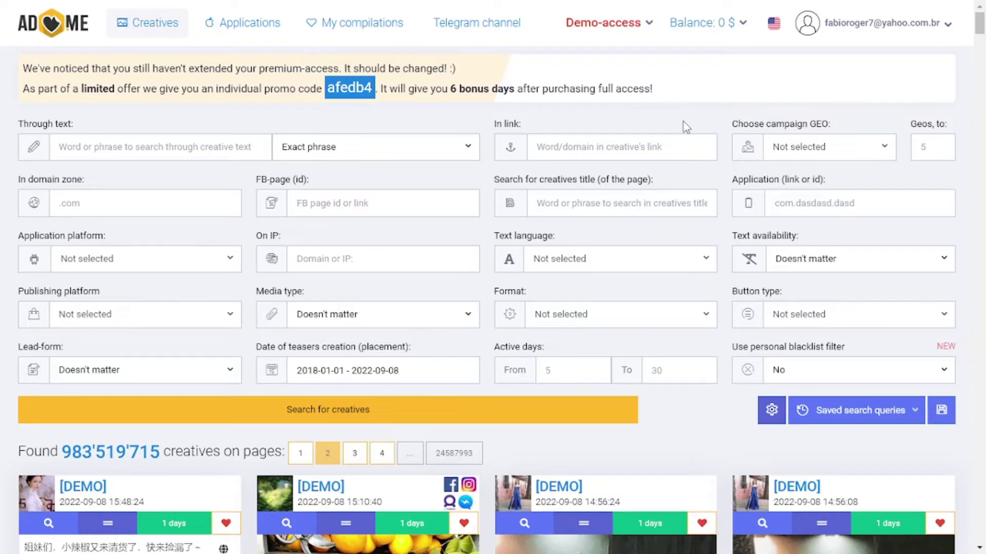
# Step: Set the campaign GEO filter to Brazil
pyautogui.moveTo(979, 24); pyautogui.dragTo(979, 26)
pyautogui.scroll(-2, 978, 24)
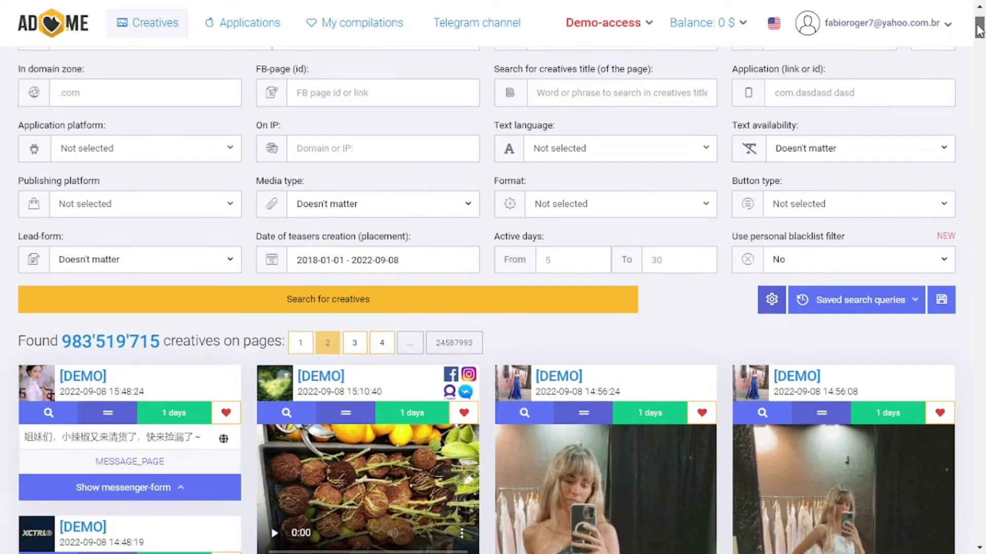
pyautogui.scroll(2, 978, 23)
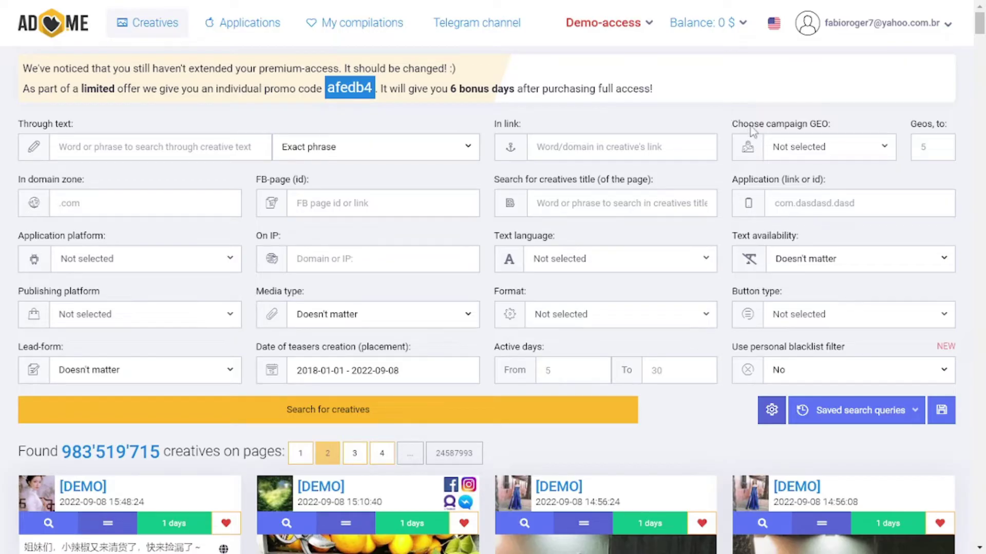
pyautogui.click(803, 149)
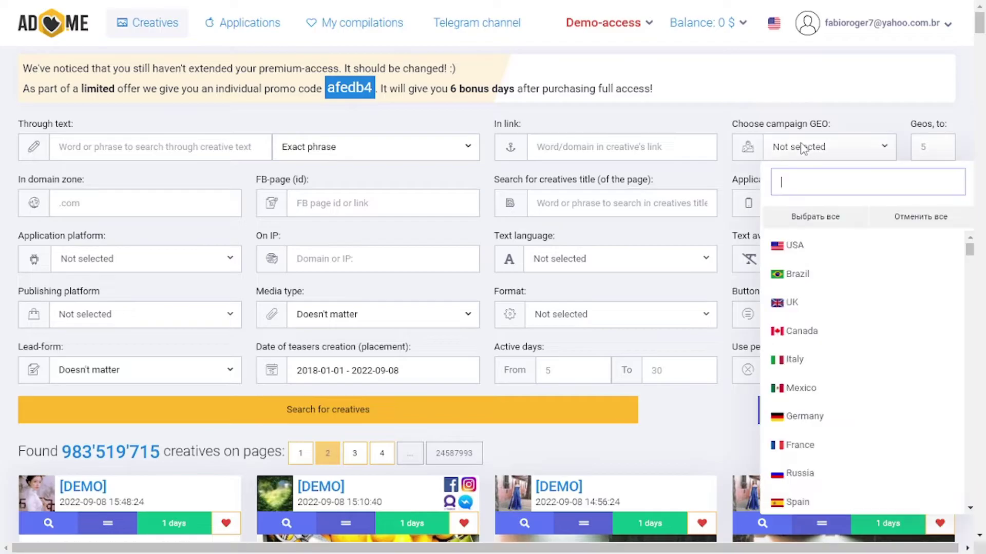
pyautogui.click(805, 276)
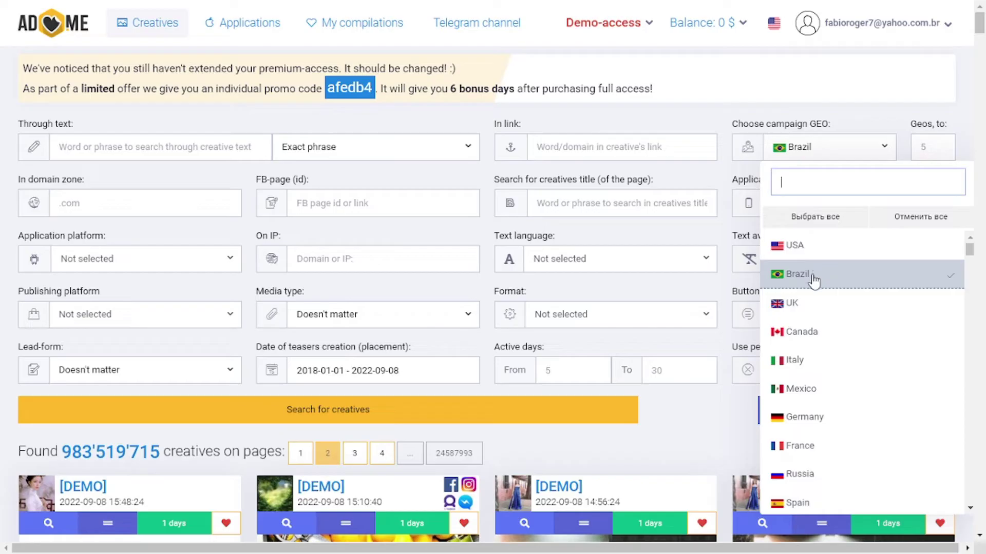
pyautogui.click(709, 123)
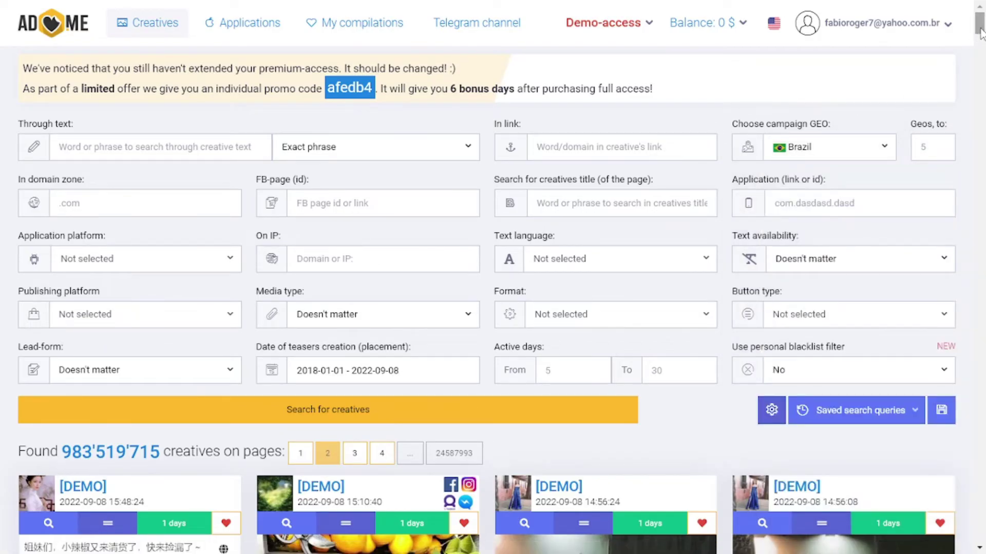
# Step: Check the text availability options and set the button type filter to LEARN_MORE
pyautogui.moveTo(979, 29); pyautogui.dragTo(980, 36)
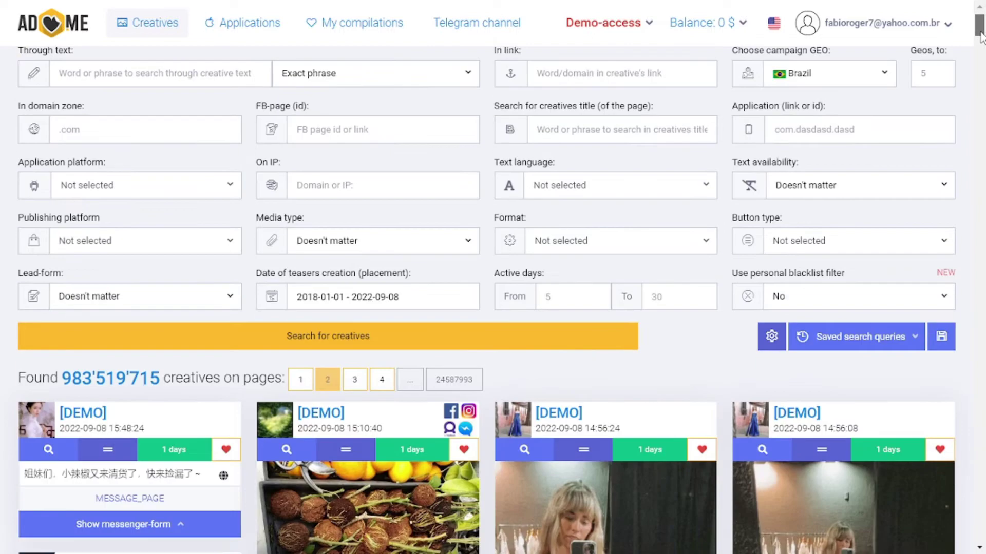
pyautogui.click(822, 192)
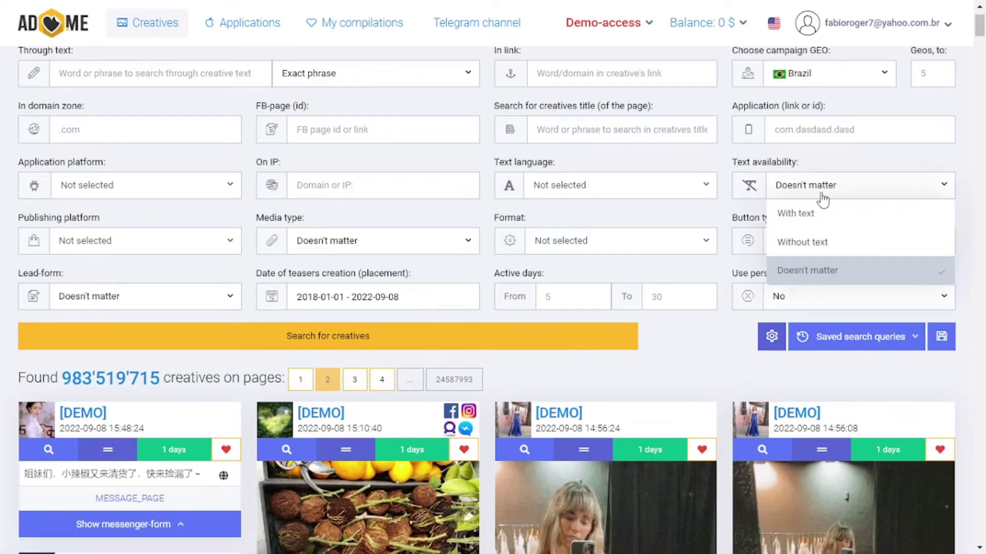
pyautogui.click(809, 167)
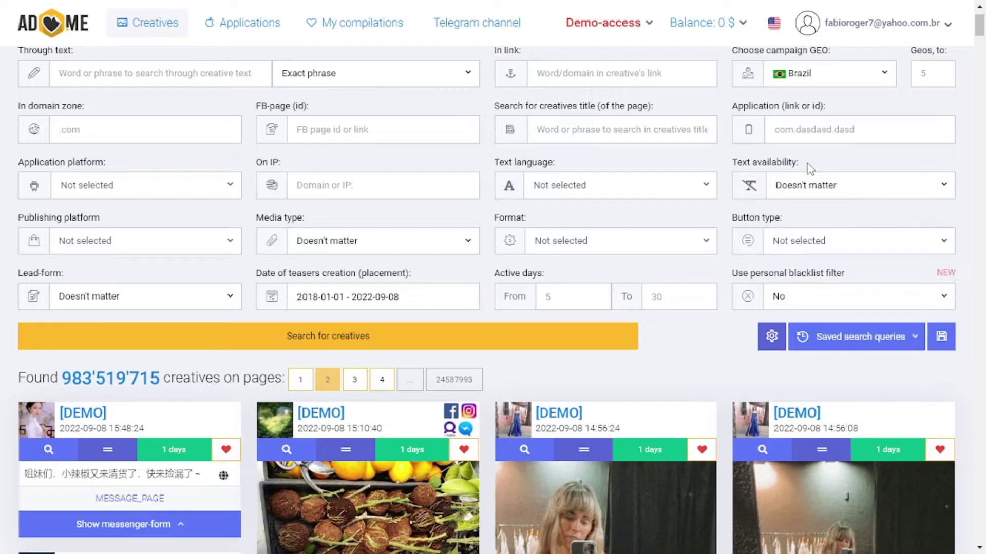
pyautogui.click(785, 241)
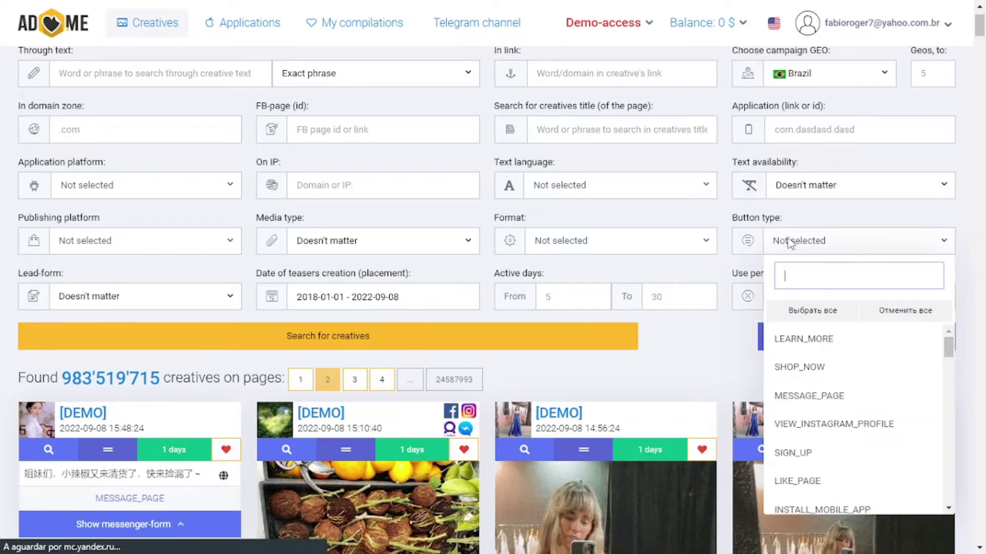
pyautogui.click(797, 350)
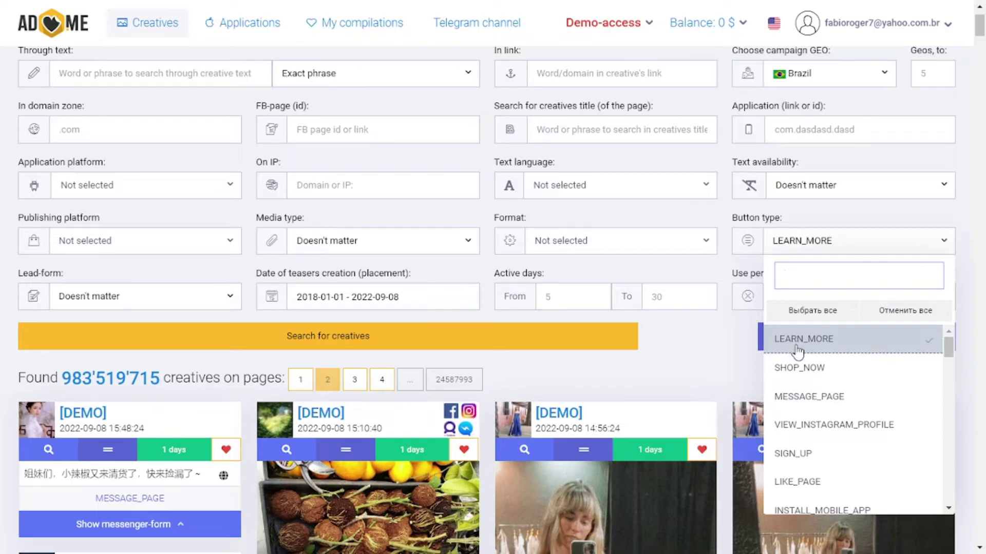
pyautogui.click(735, 215)
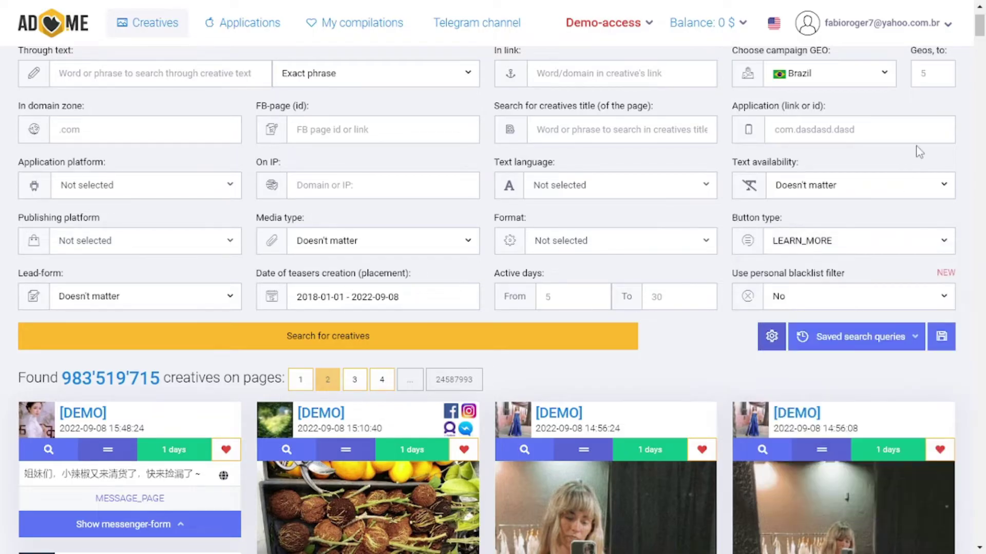
pyautogui.click(851, 84)
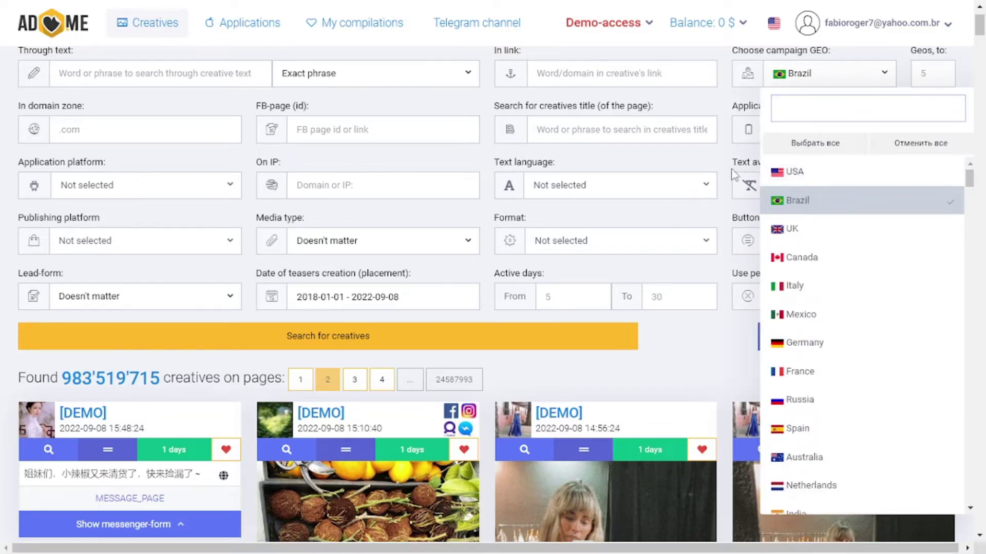
pyautogui.click(738, 226)
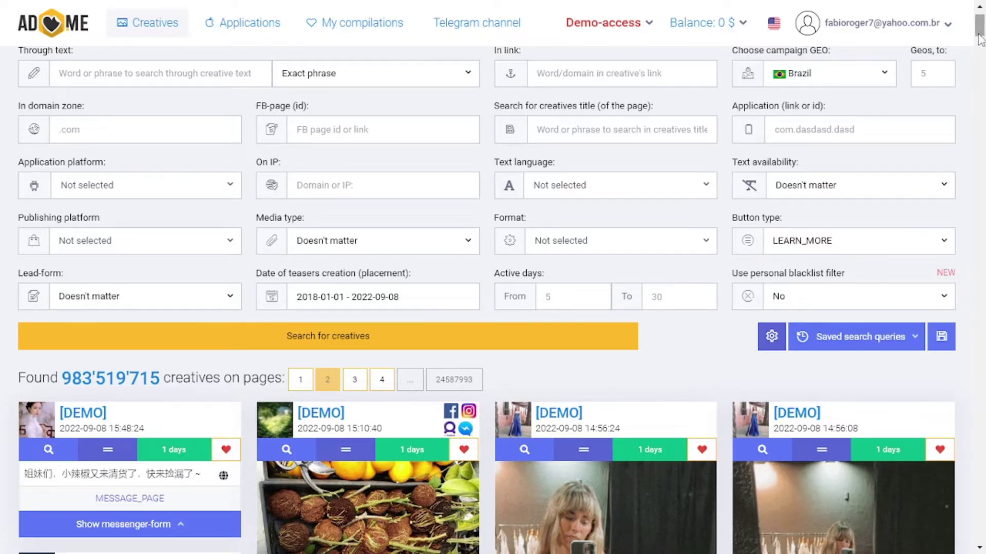
pyautogui.scroll(1, 979, 36)
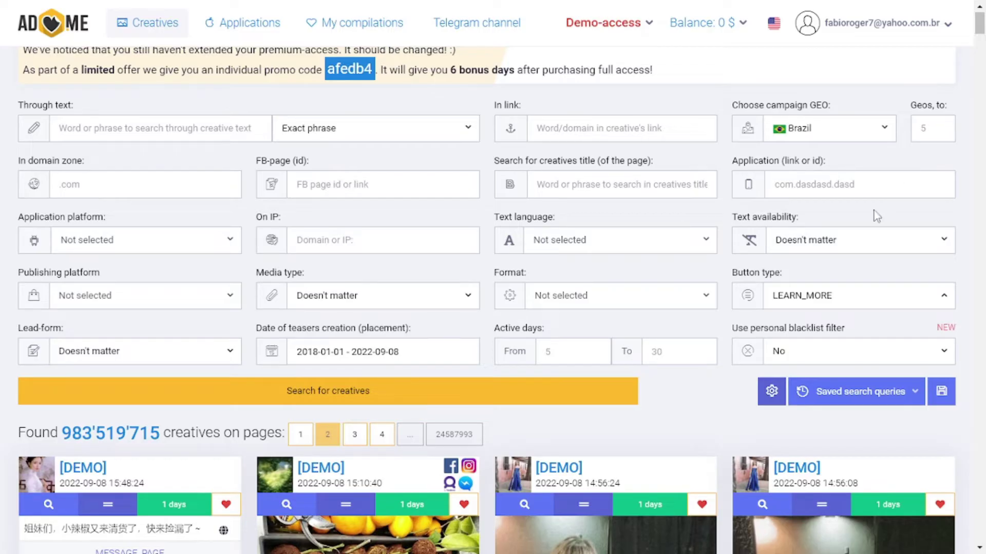
# Step: Try the word "vsl" in the creative link filter and clear the filter again
pyautogui.click(656, 130)
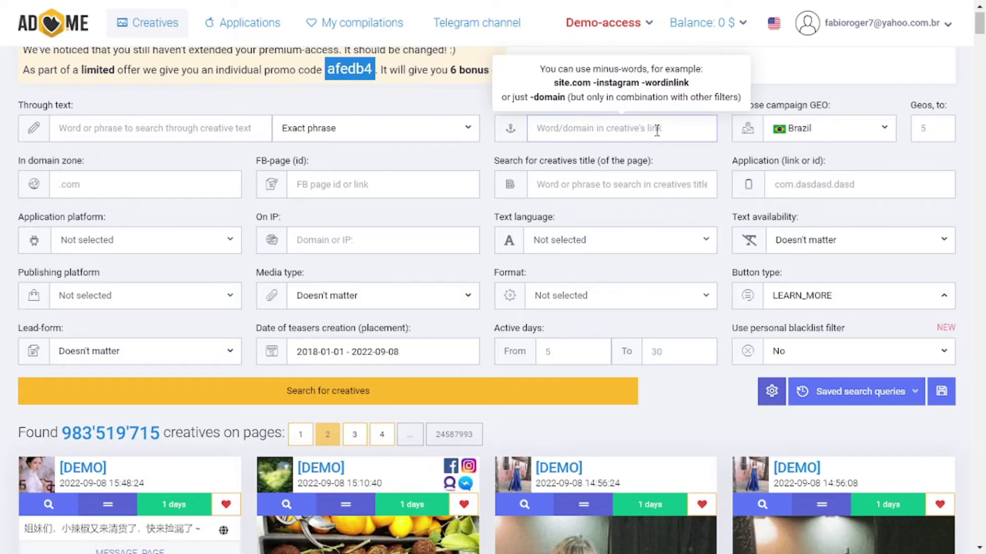
pyautogui.write('vsl')
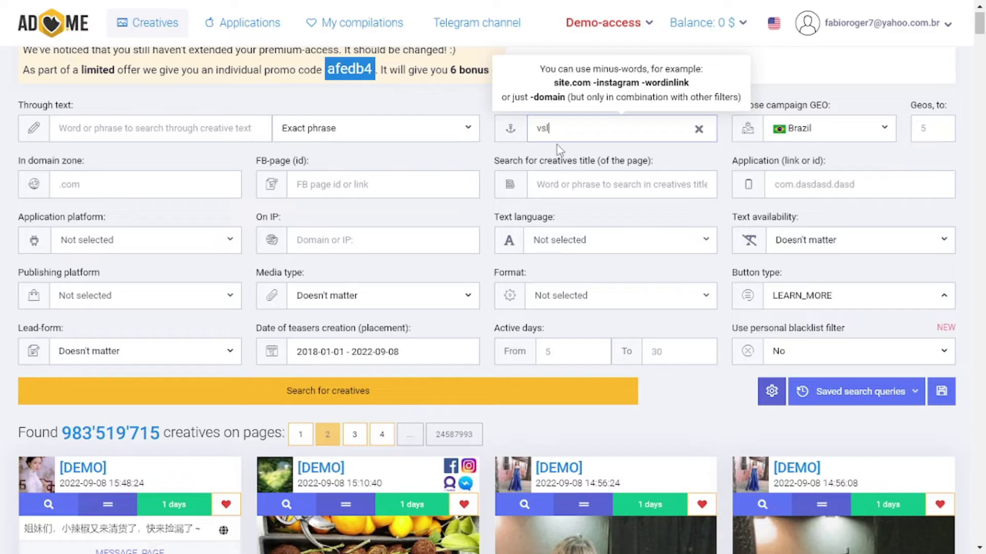
pyautogui.hotkey('ctrl', 'a')
pyautogui.press('BackSpace')
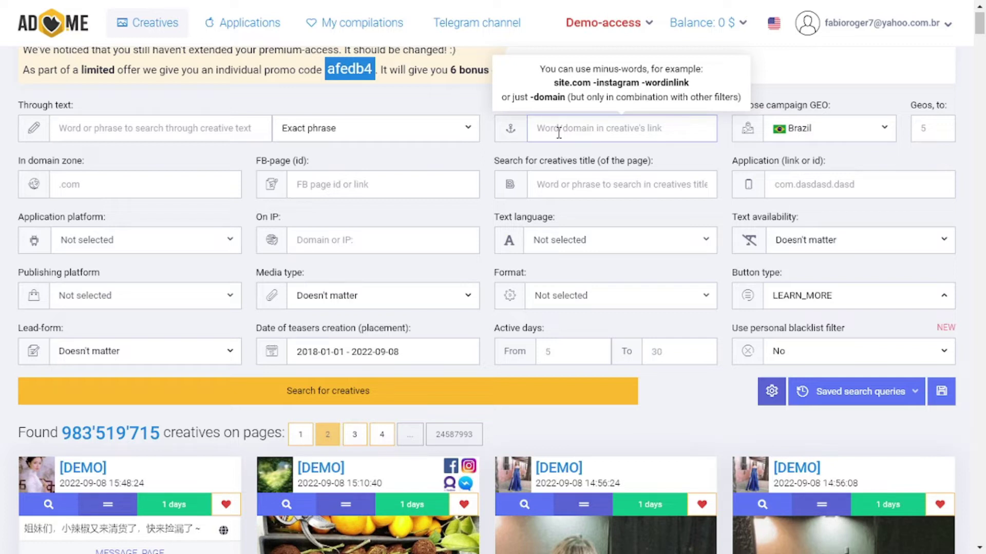
pyautogui.write('vsl')
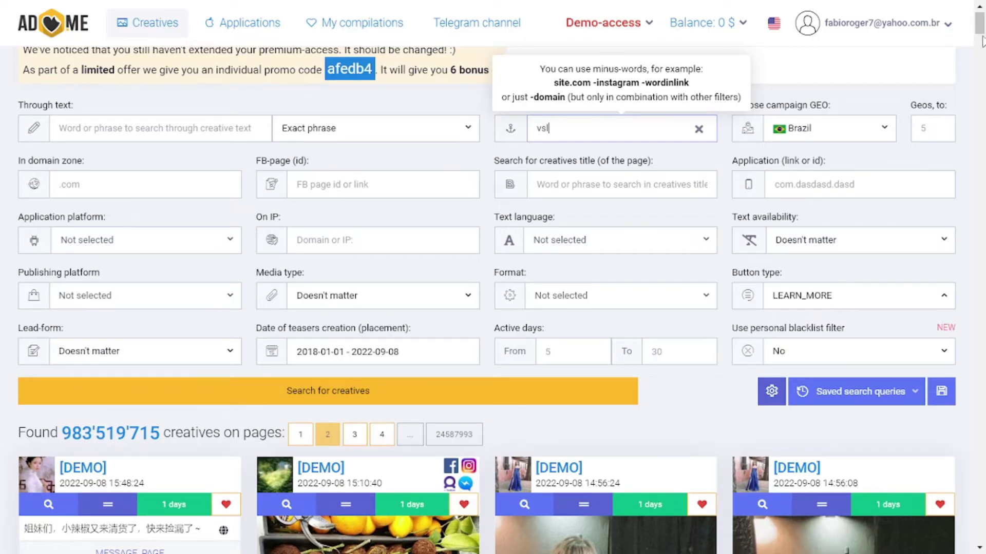
pyautogui.moveTo(979, 29); pyautogui.dragTo(695, 150)
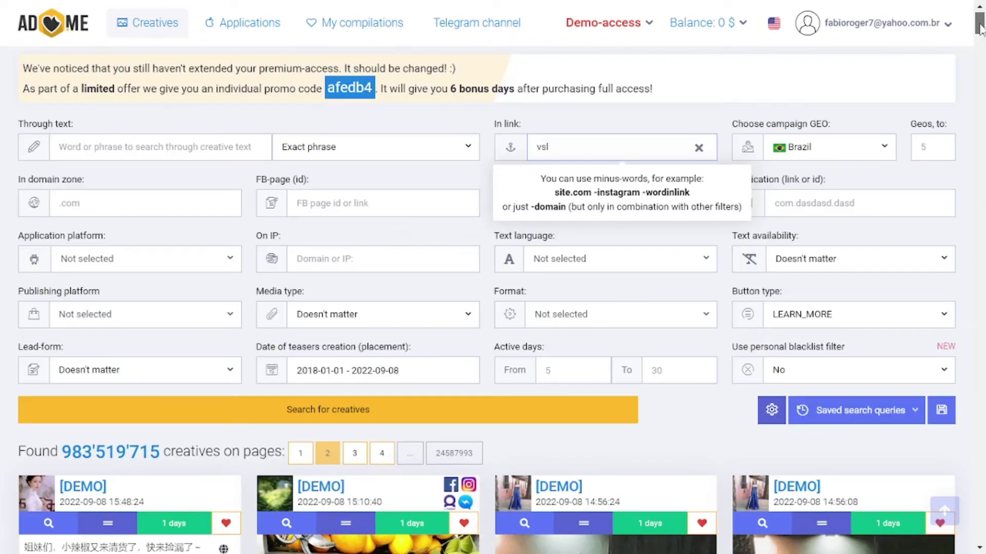
pyautogui.click(699, 148)
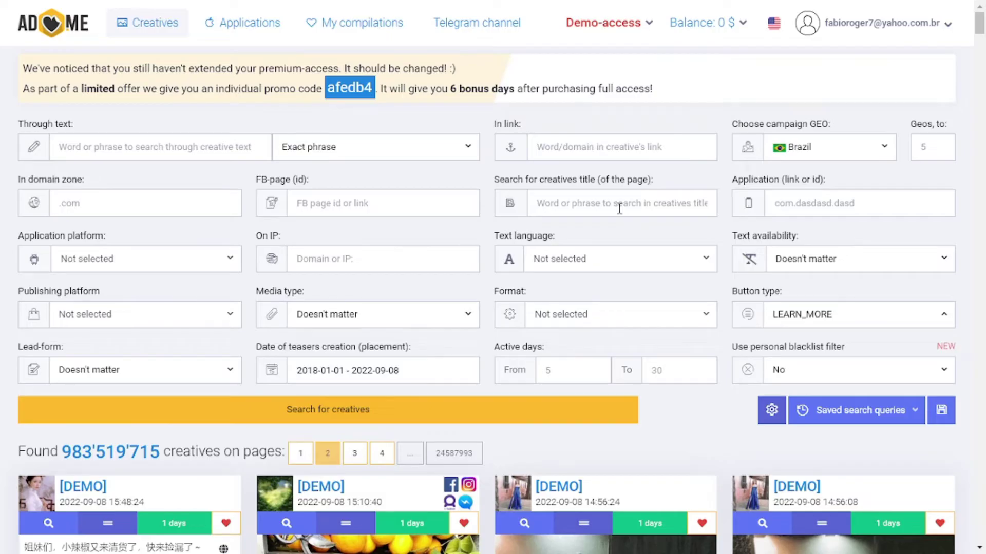
# Step: Look through the available text language and creative format filter options without selecting any
pyautogui.click(593, 262)
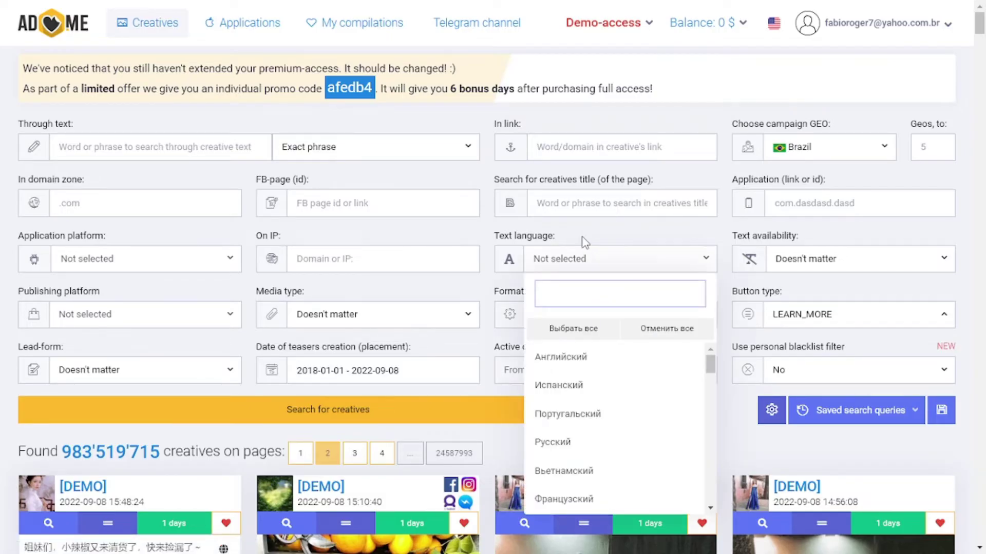
pyautogui.click(585, 242)
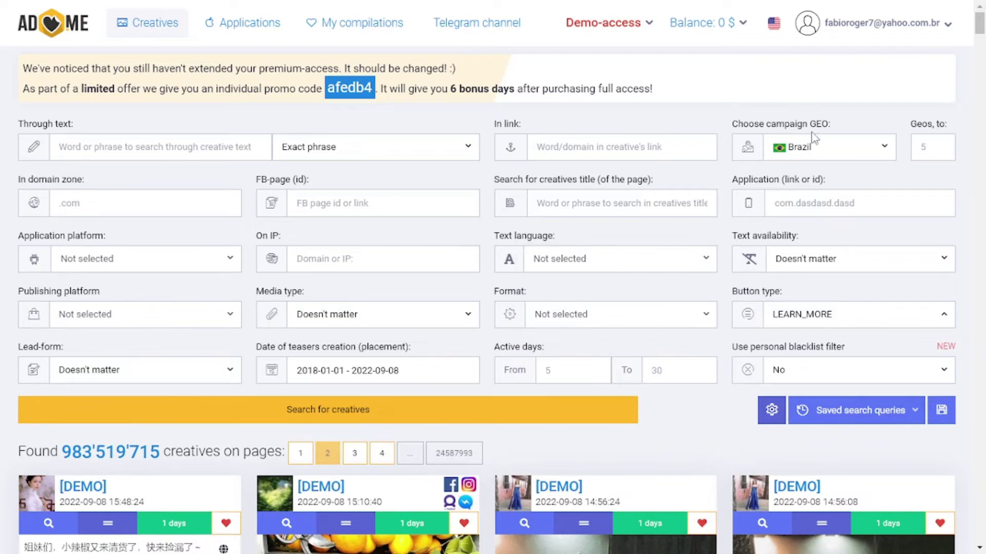
pyautogui.click(624, 317)
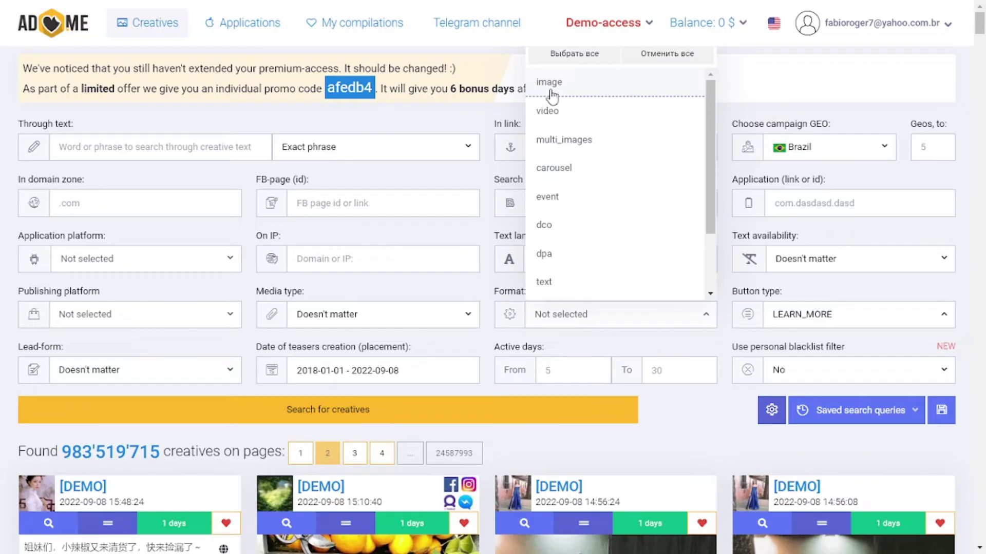
pyautogui.click(482, 287)
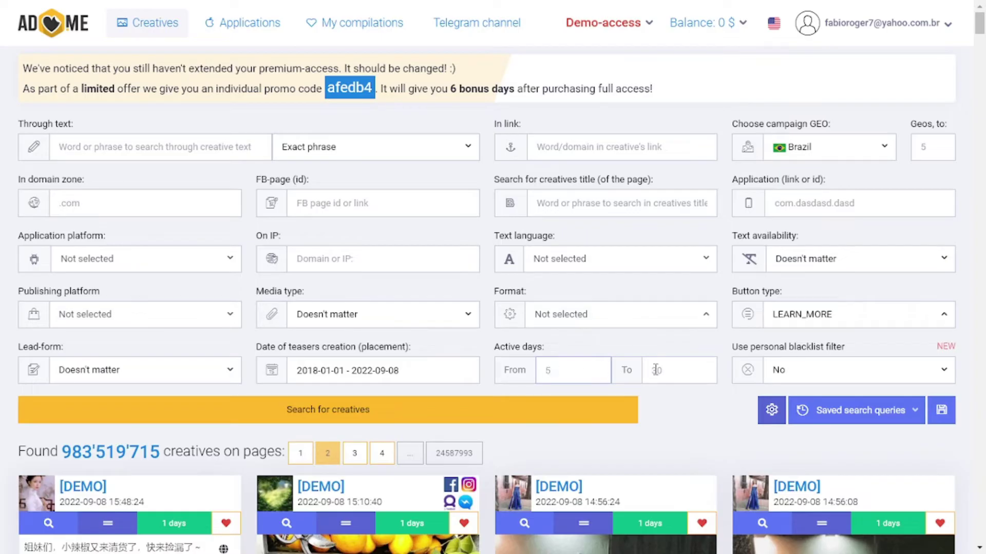
# Step: Set the active days filter to a range from 3 to 10
pyautogui.write('3')
pyautogui.click(656, 373)
pyautogui.write('10')
# Step: Set the creative text filter's matching mode to Through whole text
pyautogui.click(206, 152)
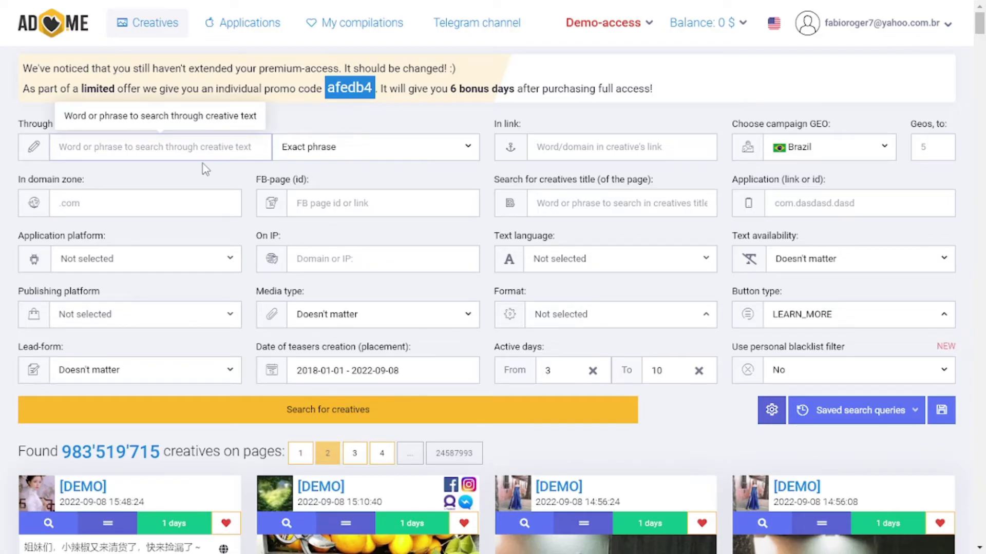
pyautogui.click(309, 163)
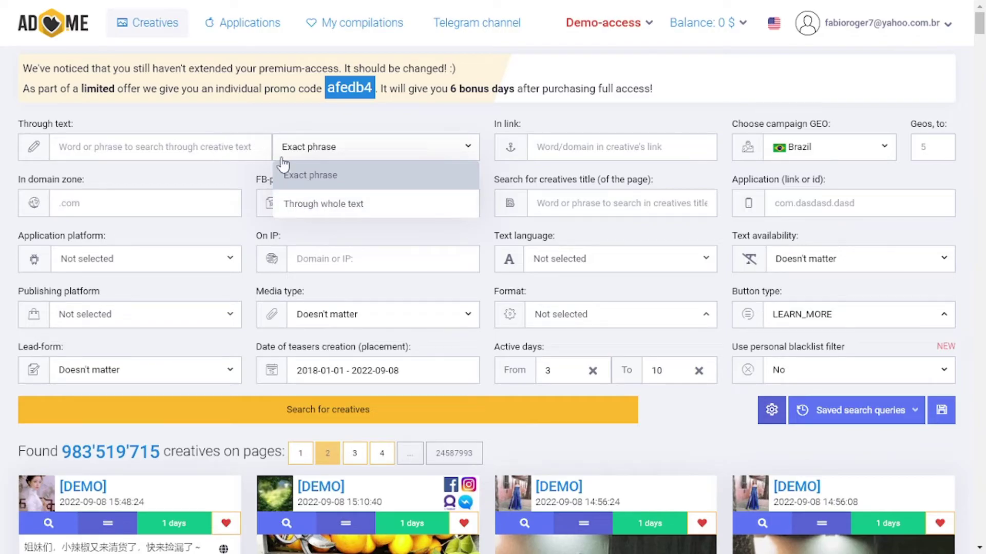
pyautogui.click(312, 208)
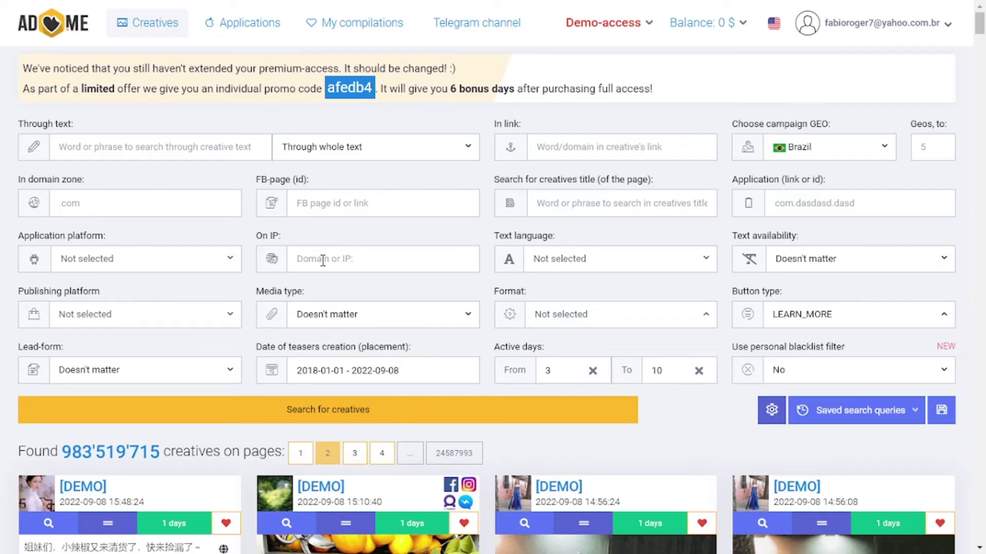
# Step: Check the media type options without changing them and limit the teaser creation date to the current month, 2022-09-01 to 2022-09-30
pyautogui.click(314, 321)
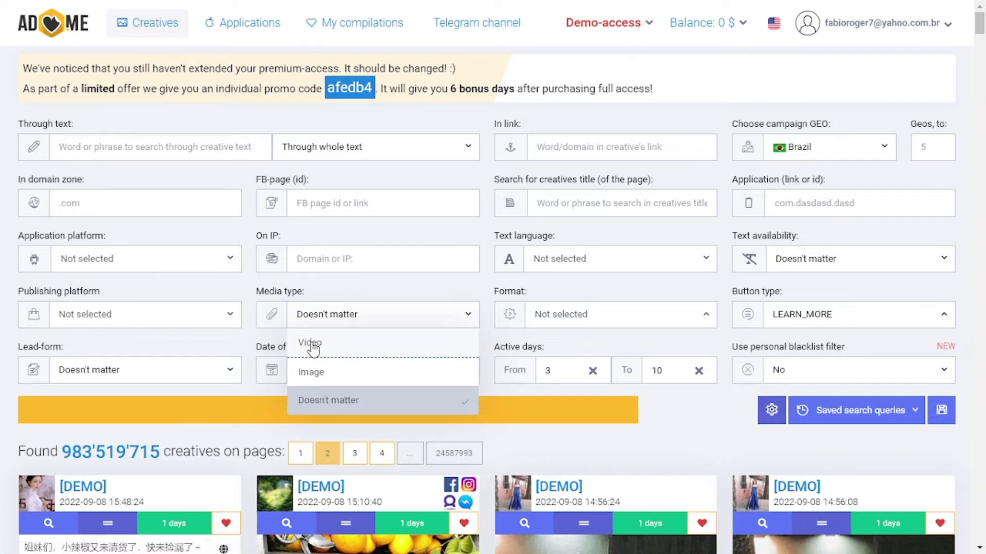
pyautogui.click(356, 283)
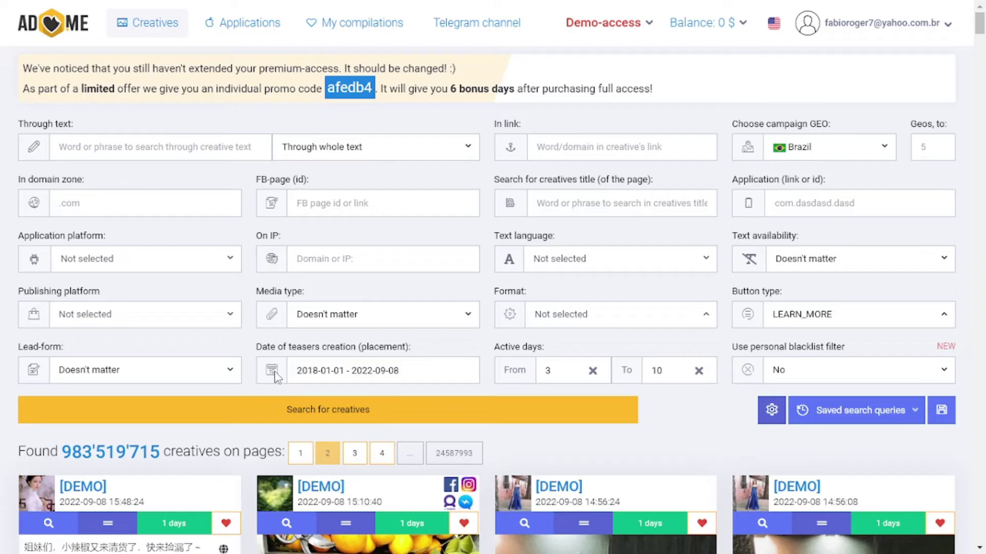
pyautogui.click(326, 370)
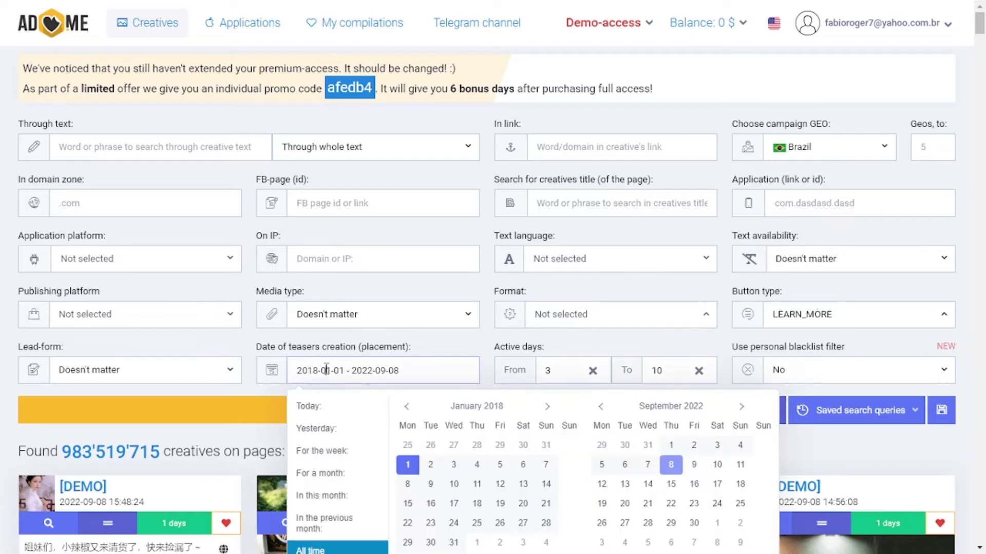
pyautogui.click(321, 496)
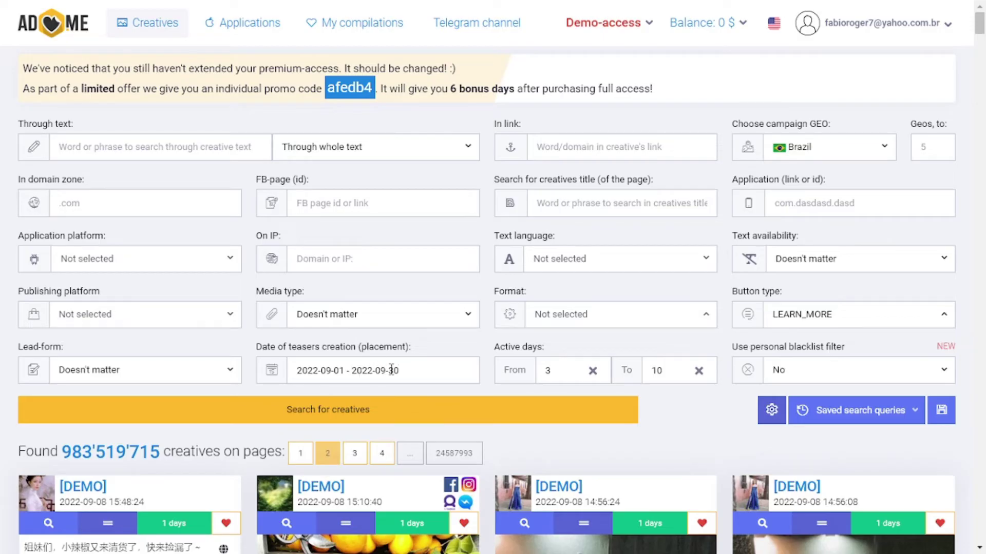
# Step: Enter "emagracer" as the word to search for in the creative text
pyautogui.click(196, 150)
pyautogui.write('emagracer')
pyautogui.click(158, 149)
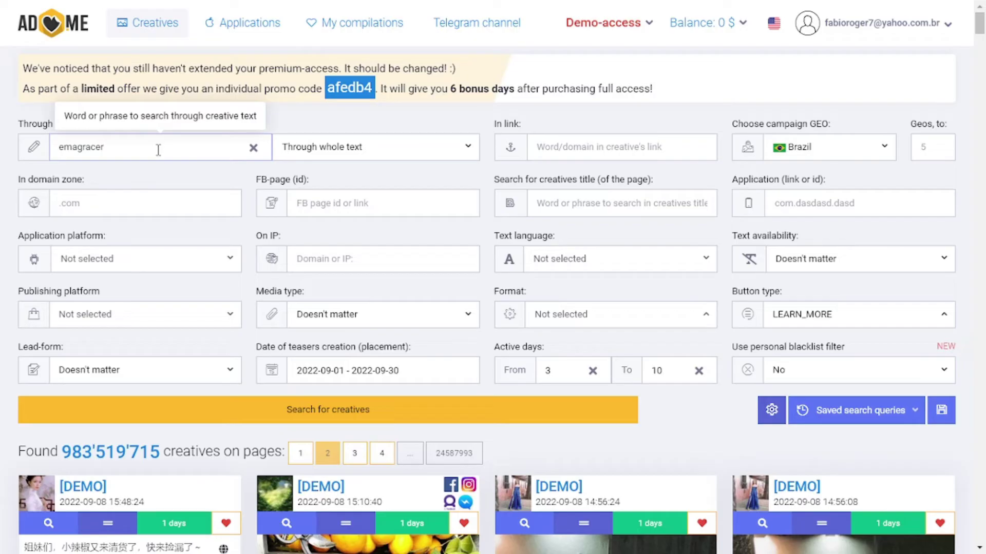
# Step: Try ".com" in the domain zone filter and clear the filter again
pyautogui.click(105, 202)
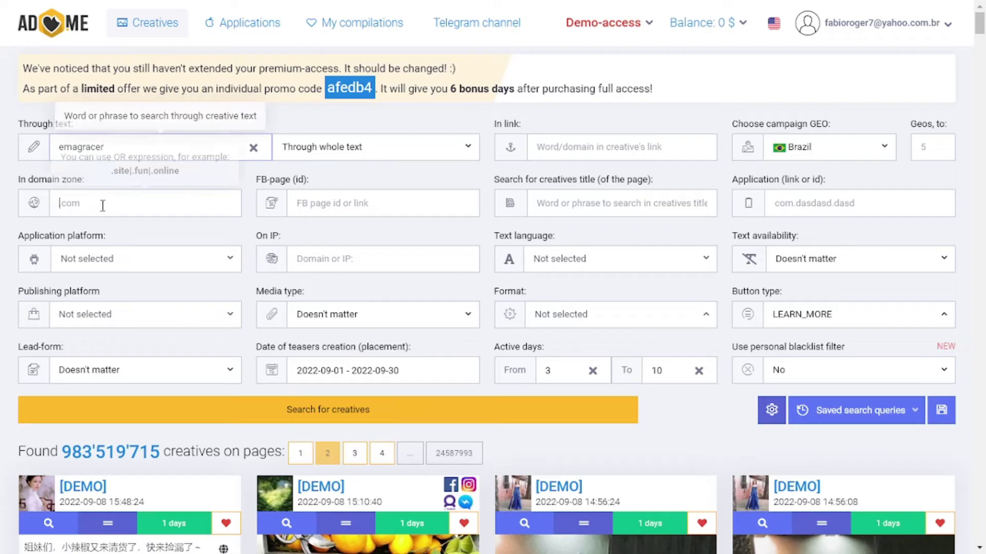
pyautogui.click(69, 197)
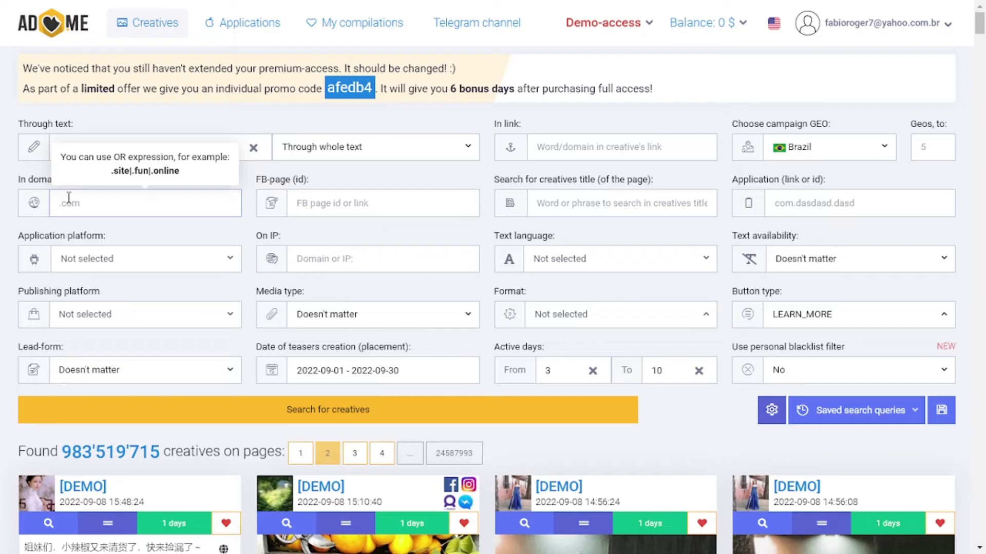
pyautogui.write('.com')
pyautogui.press('BackSpace')
pyautogui.press('BackSpace')
pyautogui.press('BackSpace')
pyautogui.press('BackSpace')
pyautogui.click(65, 204)
pyautogui.write('.com')
pyautogui.press('BackSpace')
pyautogui.press('BackSpace')
pyautogui.press('BackSpace')
pyautogui.press('BackSpace')
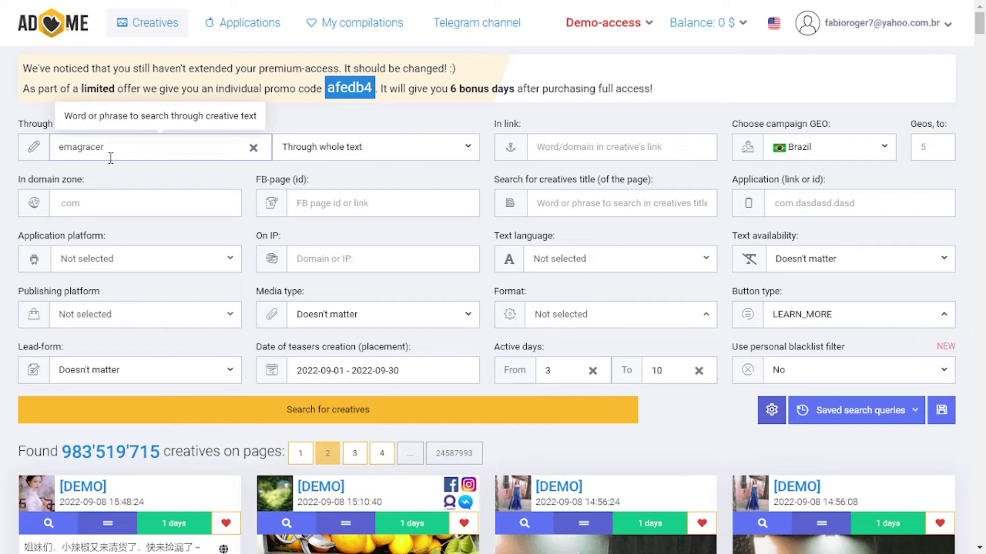
# Step: Look through the application platform filter options without selecting any
pyautogui.click(88, 261)
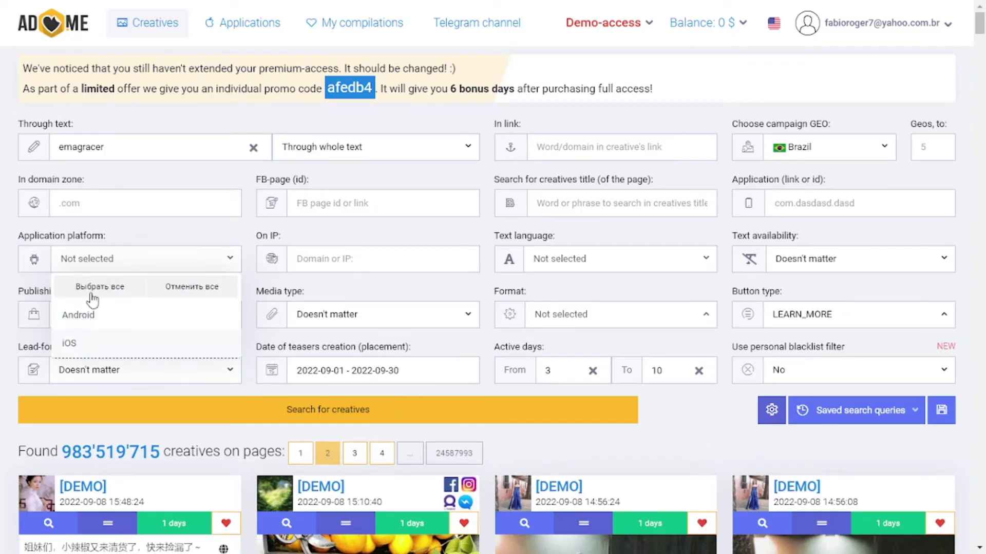
pyautogui.click(109, 229)
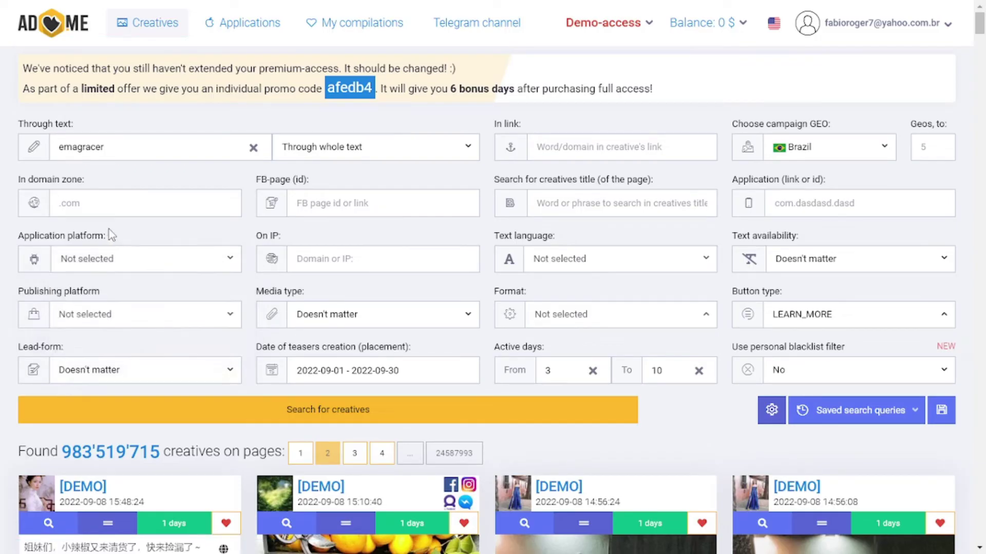
pyautogui.click(90, 259)
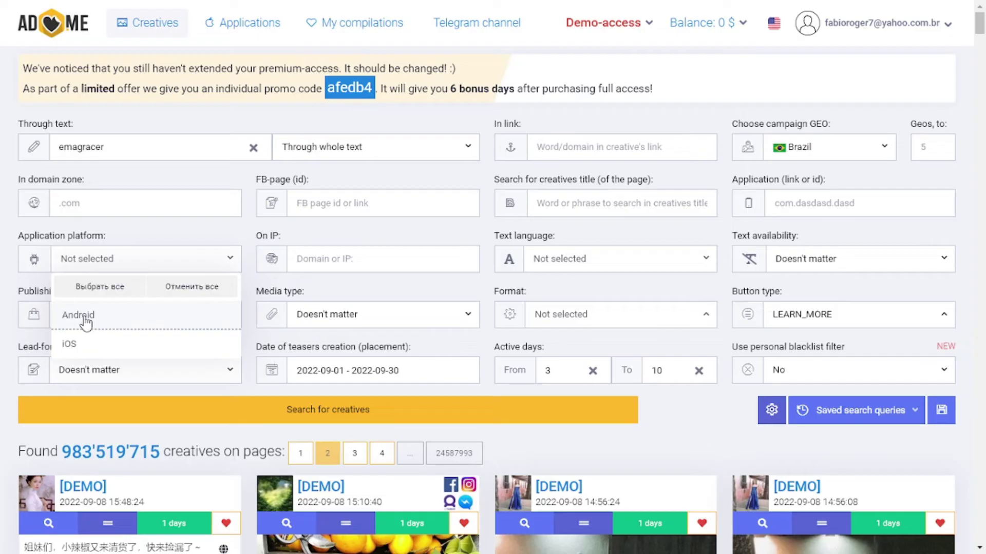
pyautogui.click(116, 244)
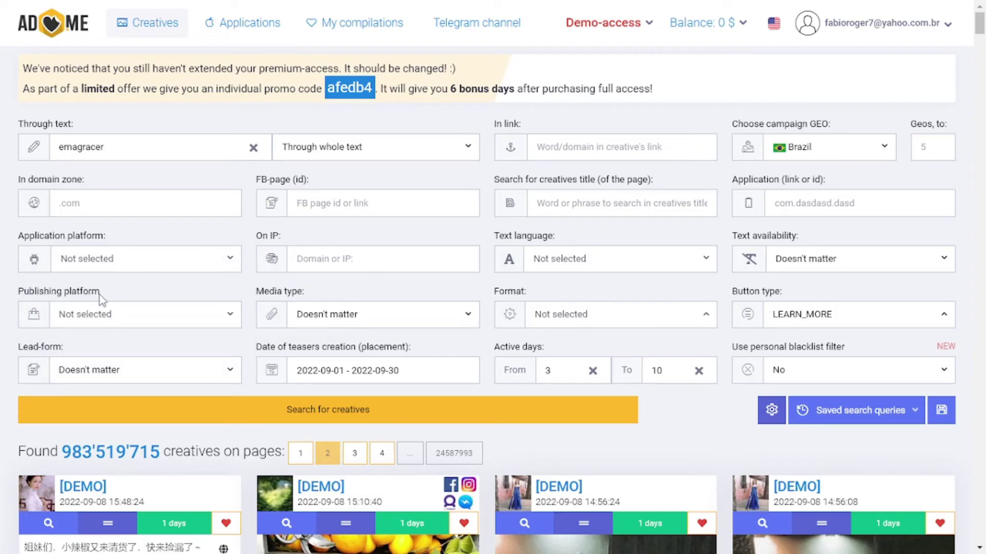
# Step: Set the publishing platform filter to Facebook and Instagram and the lead-form filter to Only without lead-form
pyautogui.click(88, 317)
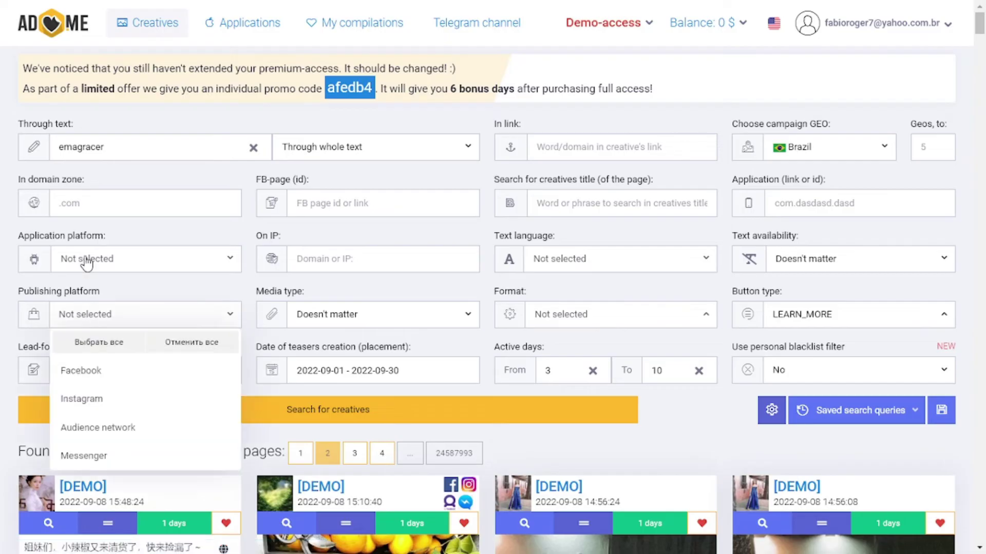
pyautogui.click(86, 378)
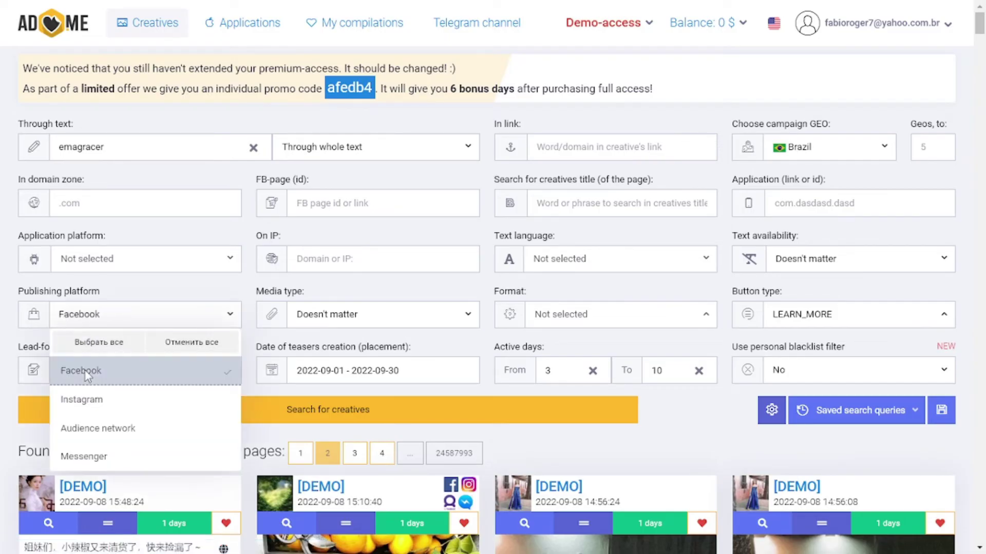
pyautogui.click(87, 402)
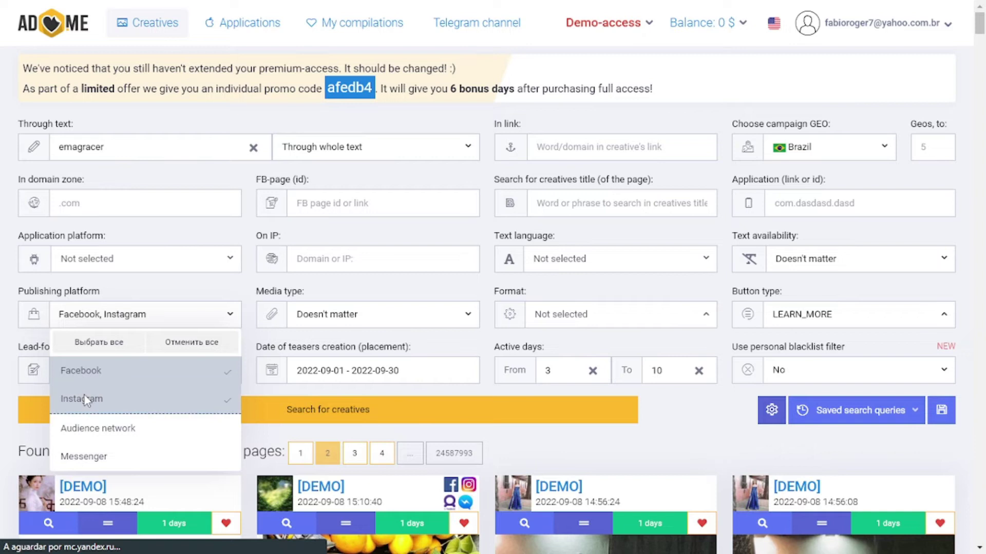
pyautogui.click(109, 295)
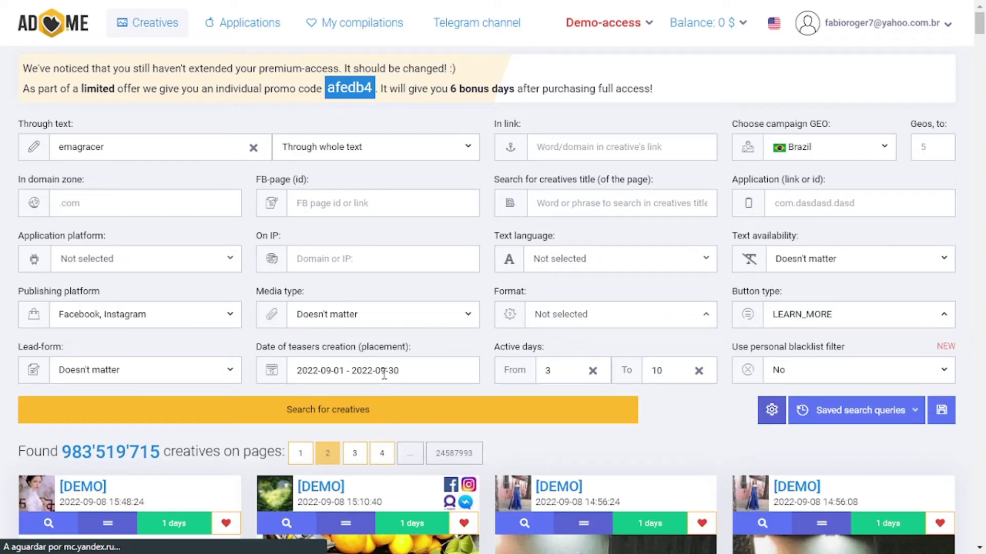
pyautogui.click(153, 319)
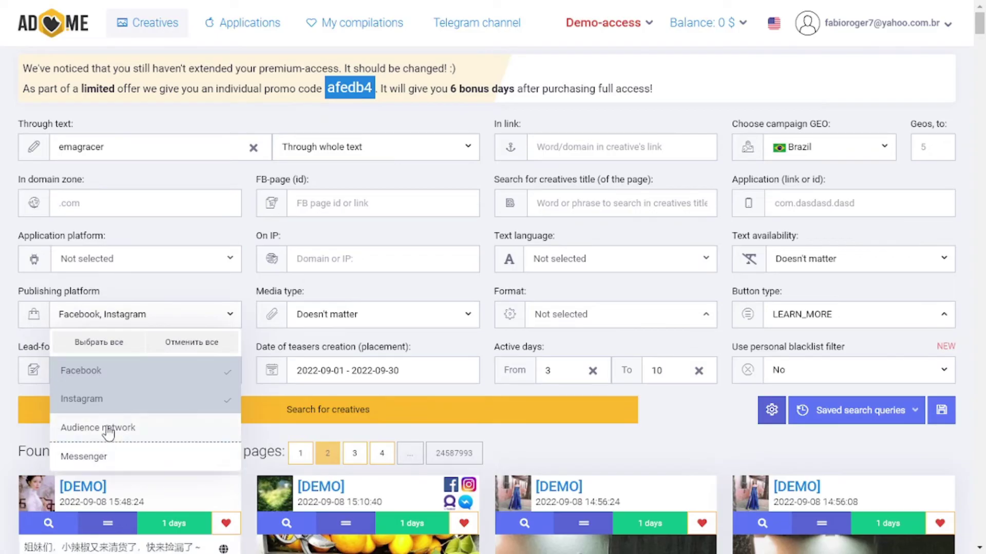
pyautogui.click(152, 291)
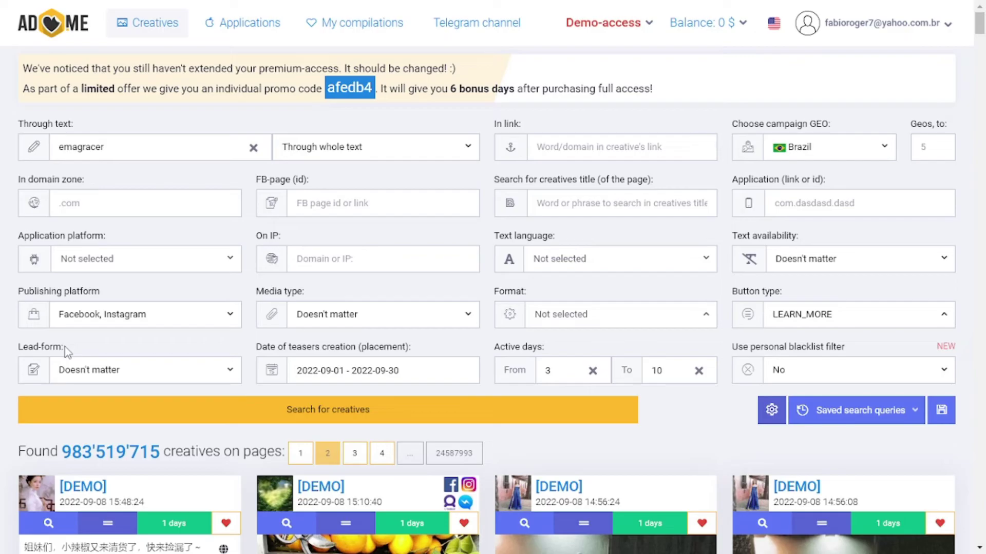
pyautogui.click(94, 370)
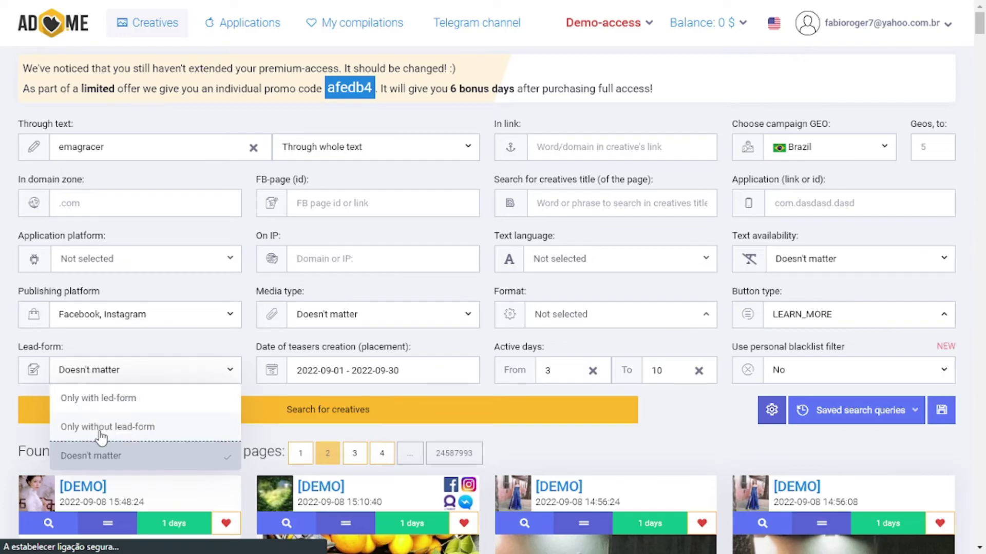
pyautogui.click(132, 435)
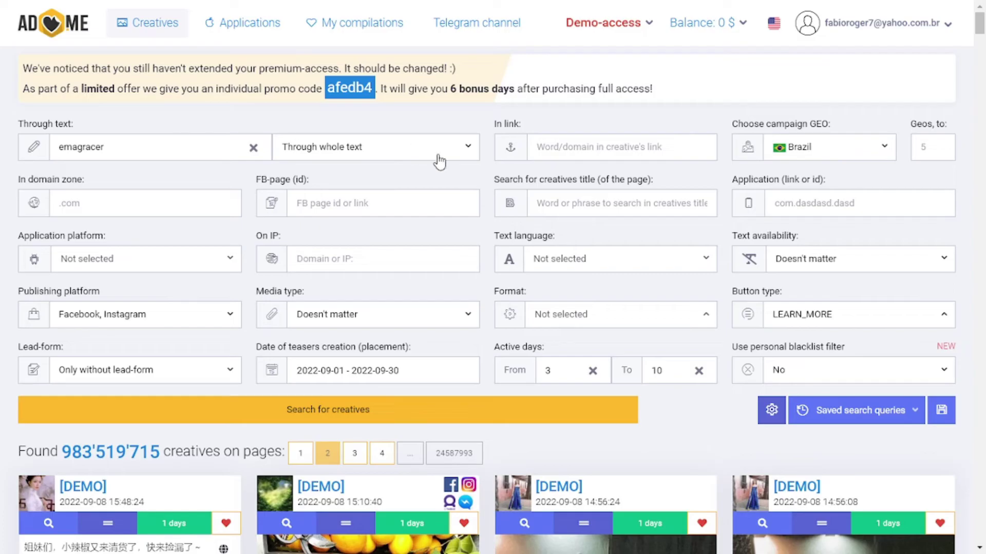
# Step: Try "vsl" in the creative's link filter once more and empty the filter
pyautogui.click(561, 147)
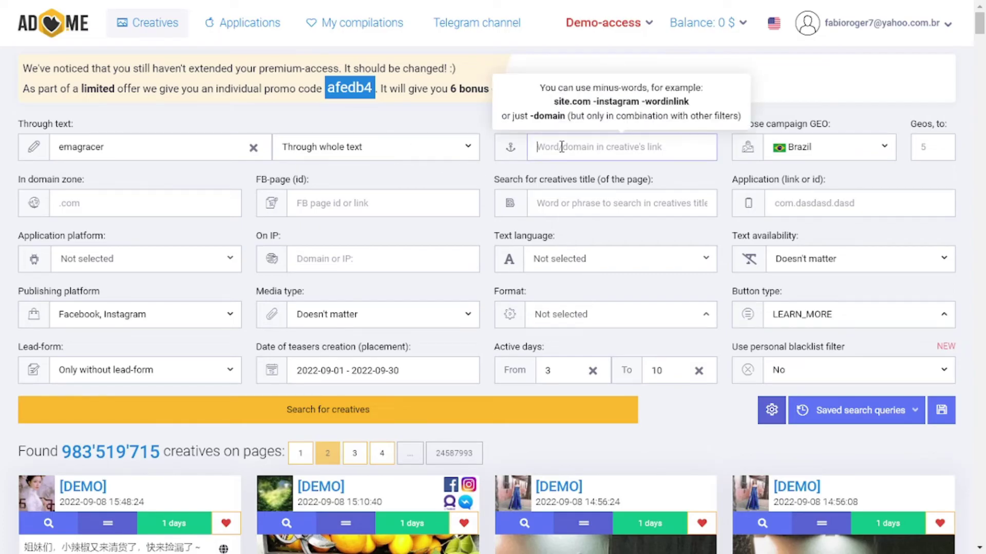
pyautogui.write('v')
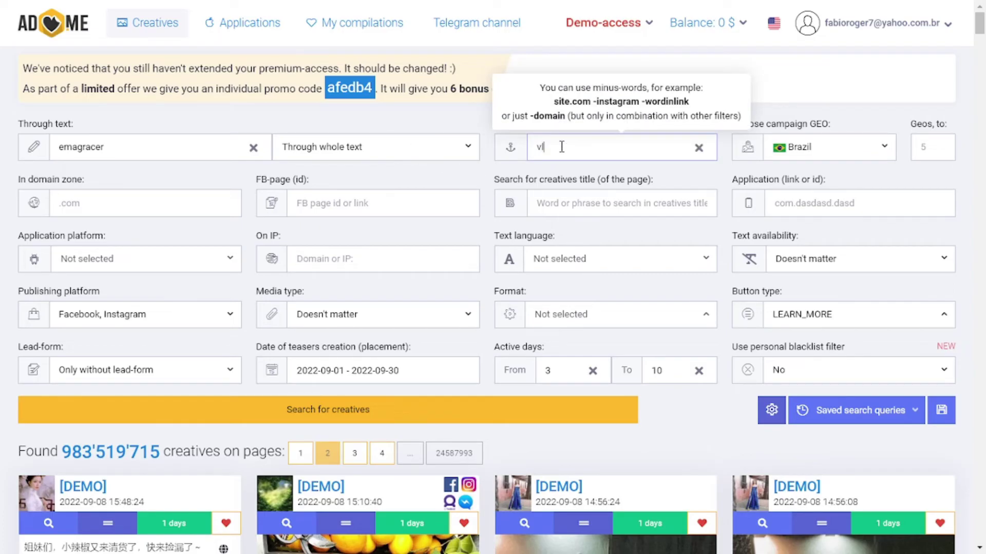
pyautogui.write('sl')
pyautogui.press('BackSpace')
pyautogui.press('BackSpace')
pyautogui.press('BackSpace')
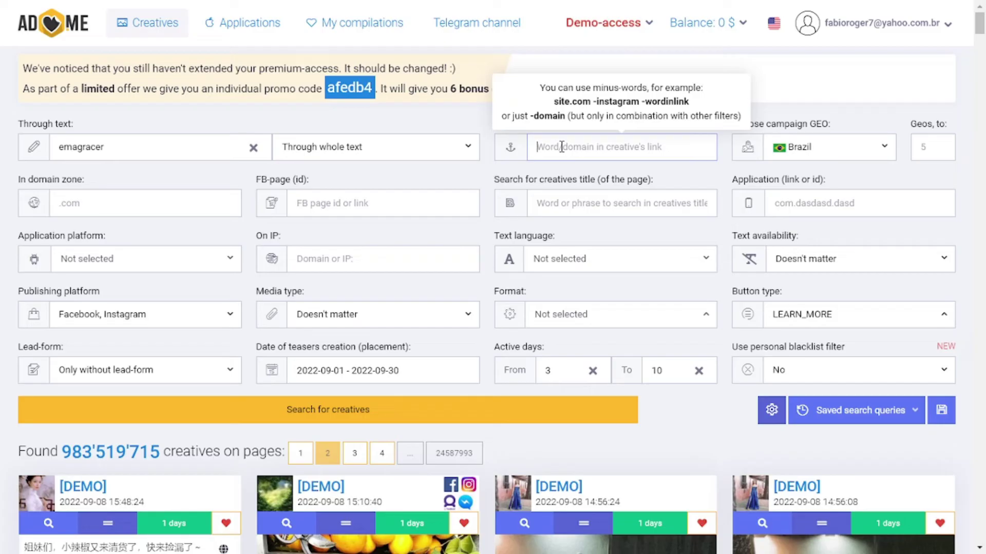
pyautogui.click(447, 186)
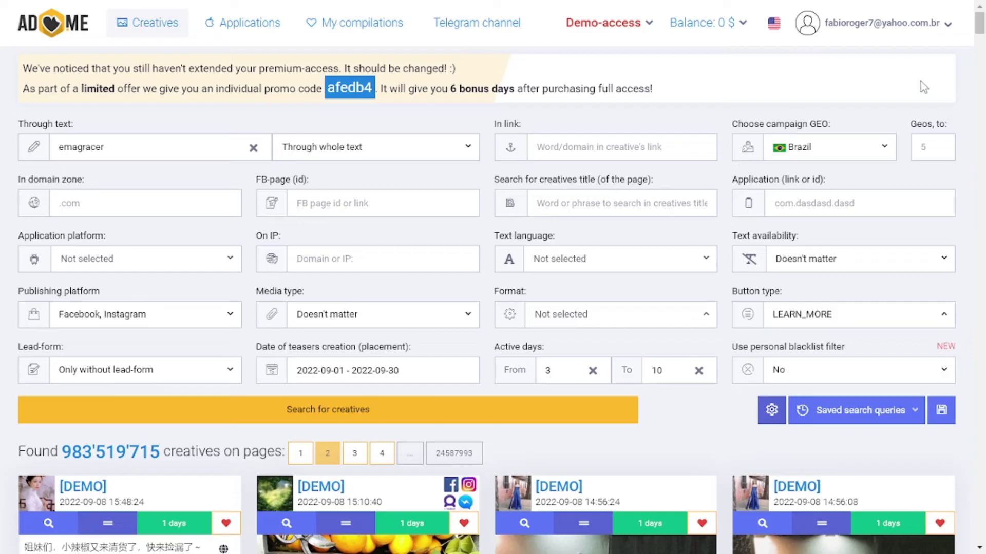
# Step: Run the search for Brazilian creatives containing "emagrecer" on Facebook and Instagram
pyautogui.click(344, 420)
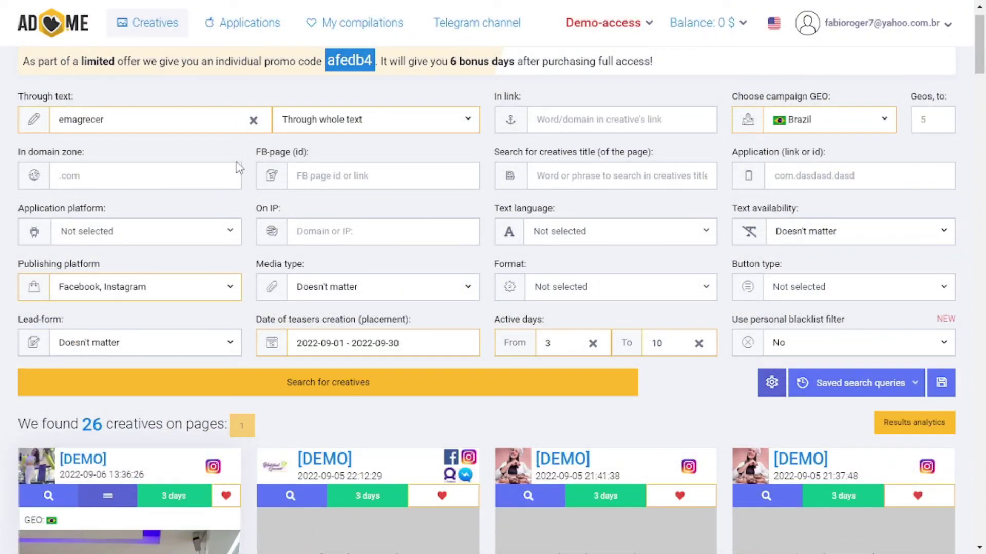
pyautogui.click(128, 124)
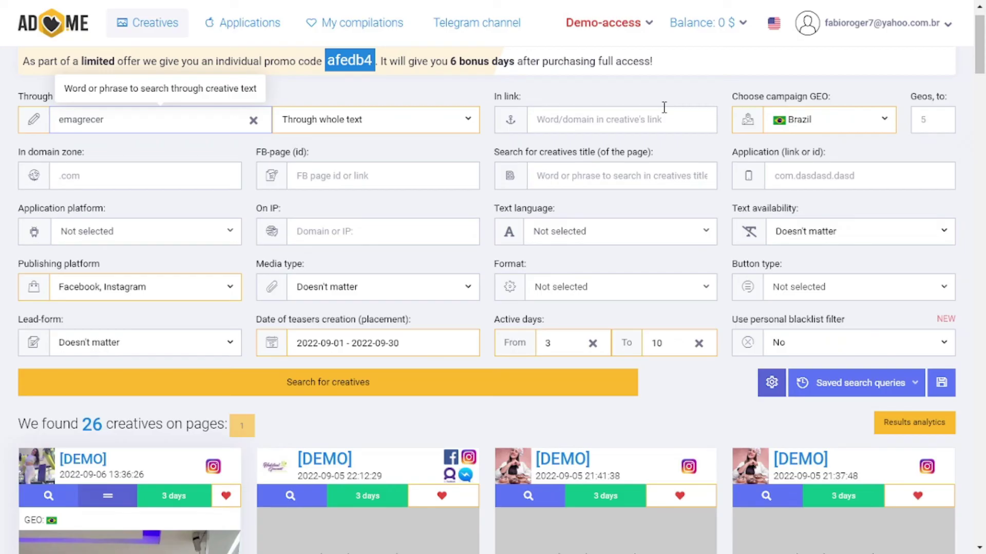
pyautogui.click(610, 117)
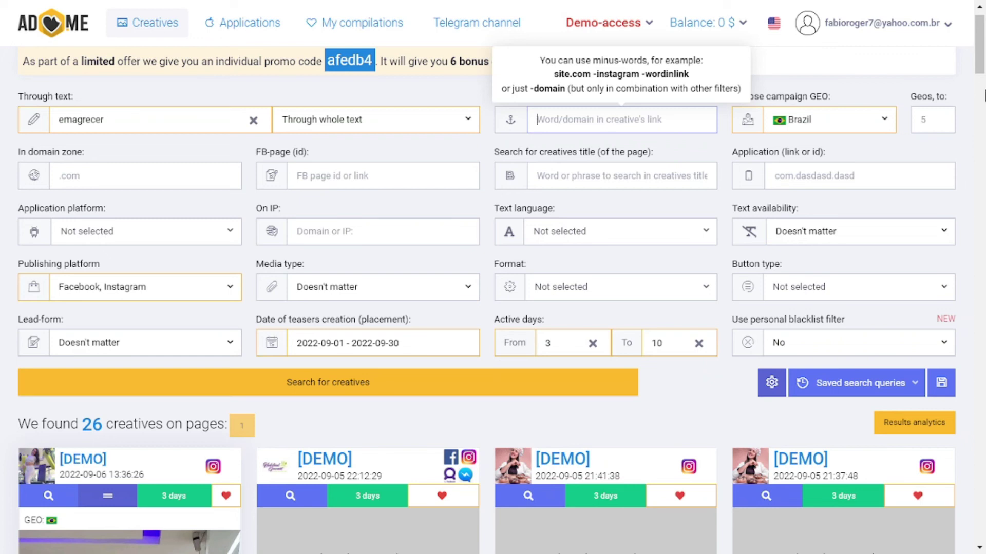
# Step: Browse the found creatives and examine their texts, button types, active days and destination links
pyautogui.moveTo(984, 77)
pyautogui.mouseDown()
pyautogui.moveTo(977, 139)
pyautogui.moveTo(979, 67)
pyautogui.mouseUp()
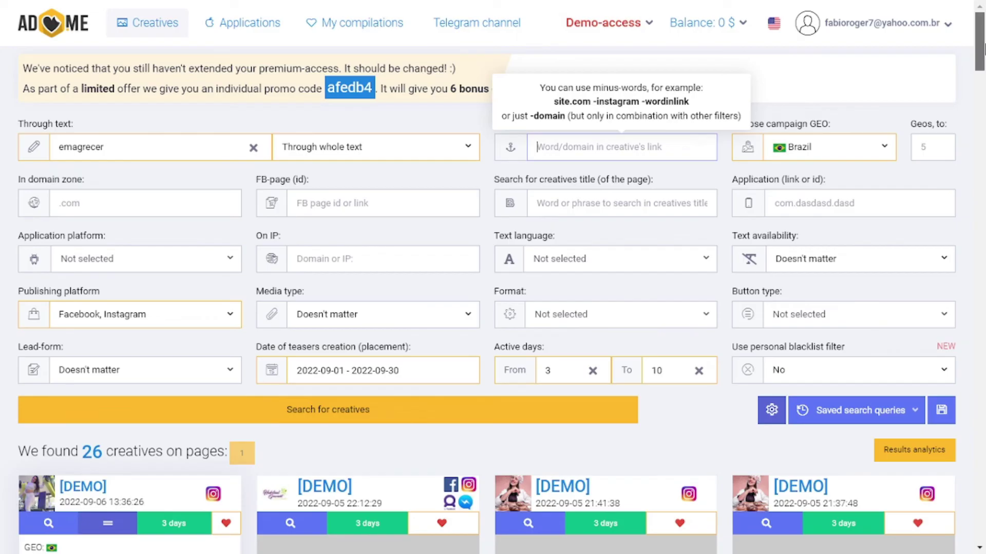
pyautogui.moveTo(981, 48); pyautogui.dragTo(960, 145)
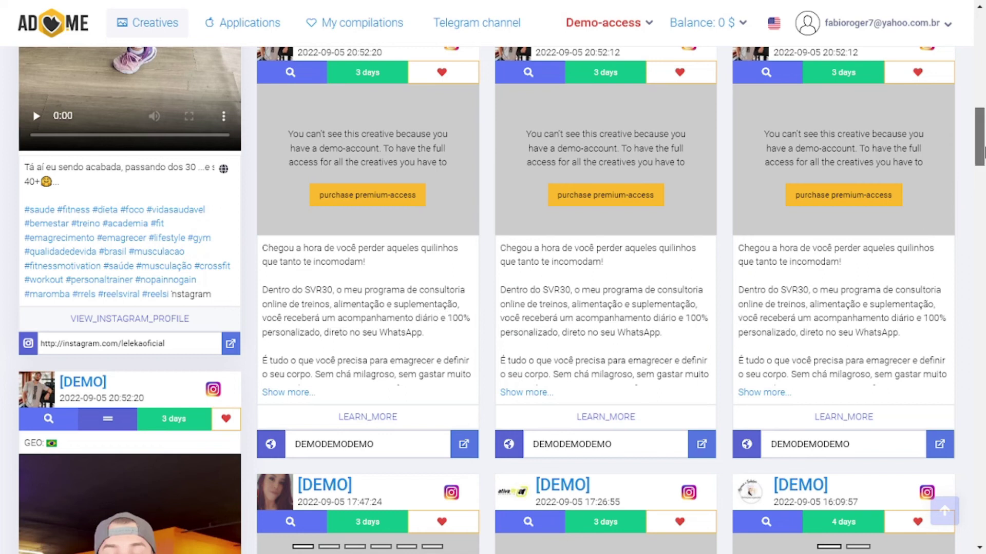
pyautogui.scroll(-2, 982, 153)
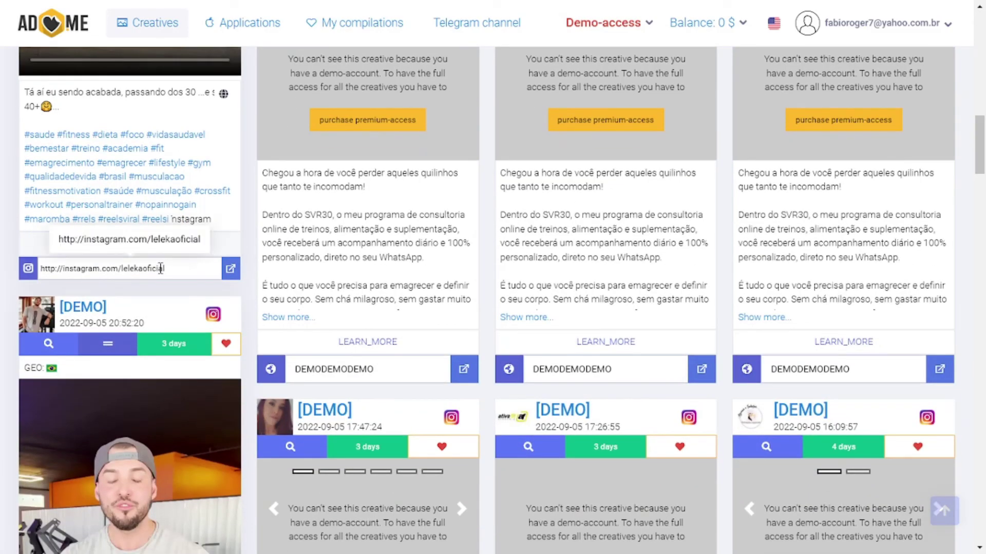
pyautogui.moveTo(979, 145); pyautogui.dragTo(906, 48)
pyautogui.moveTo(980, 52); pyautogui.dragTo(979, 40)
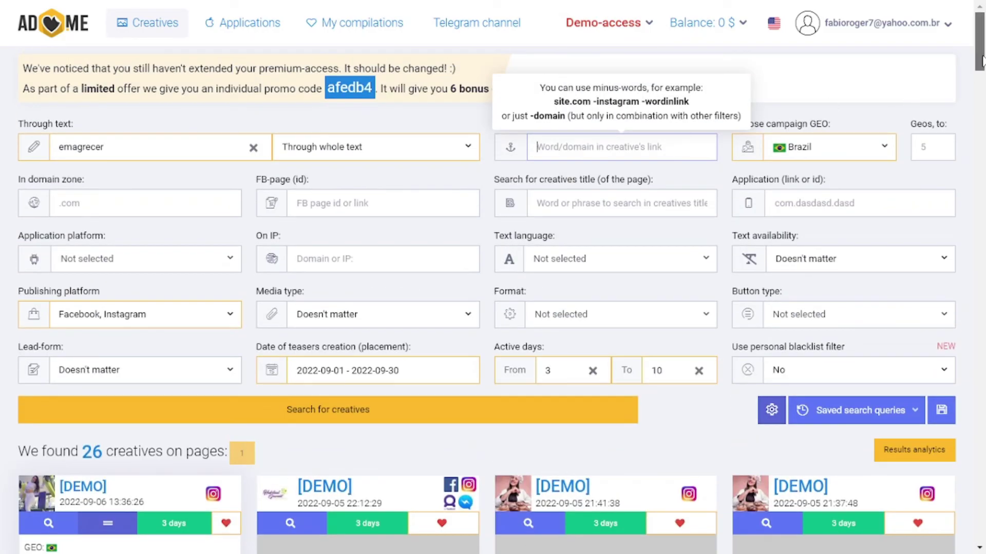
pyautogui.moveTo(980, 61); pyautogui.dragTo(961, 252)
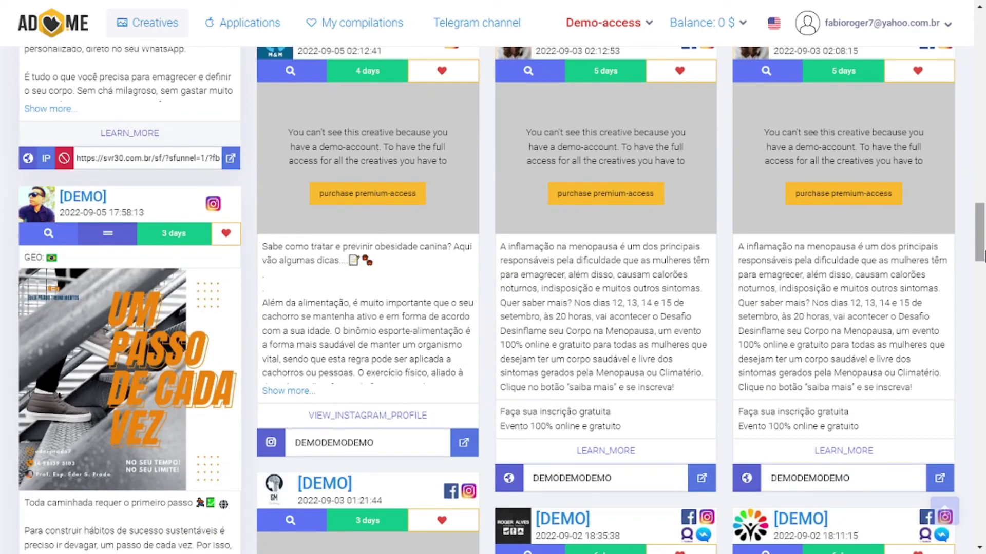
pyautogui.moveTo(982, 251); pyautogui.dragTo(983, 263)
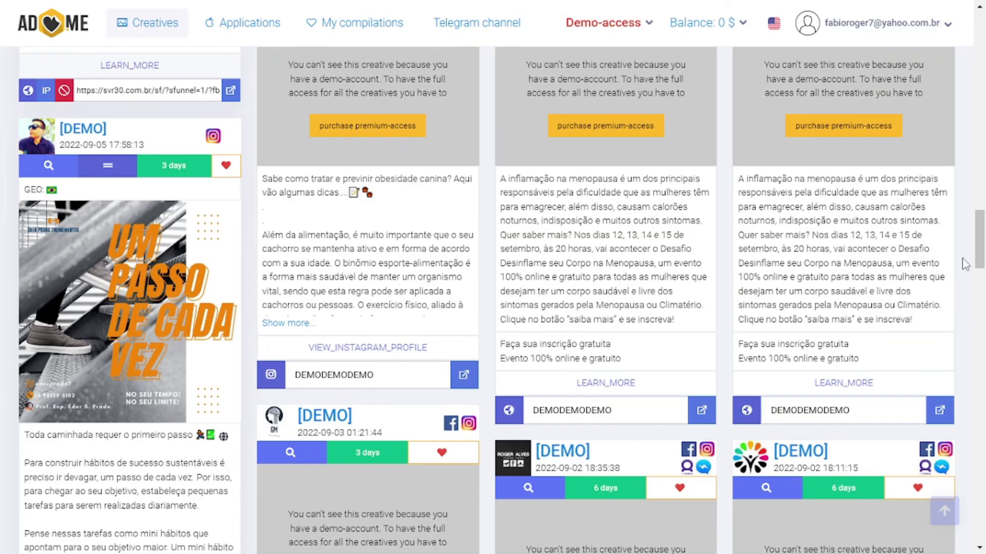
pyautogui.scroll(-1, 822, 293)
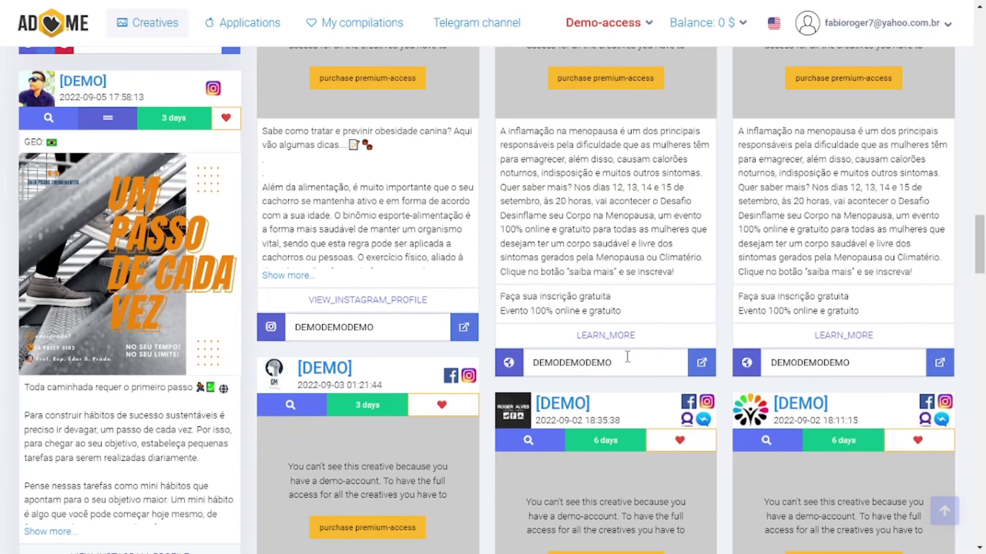